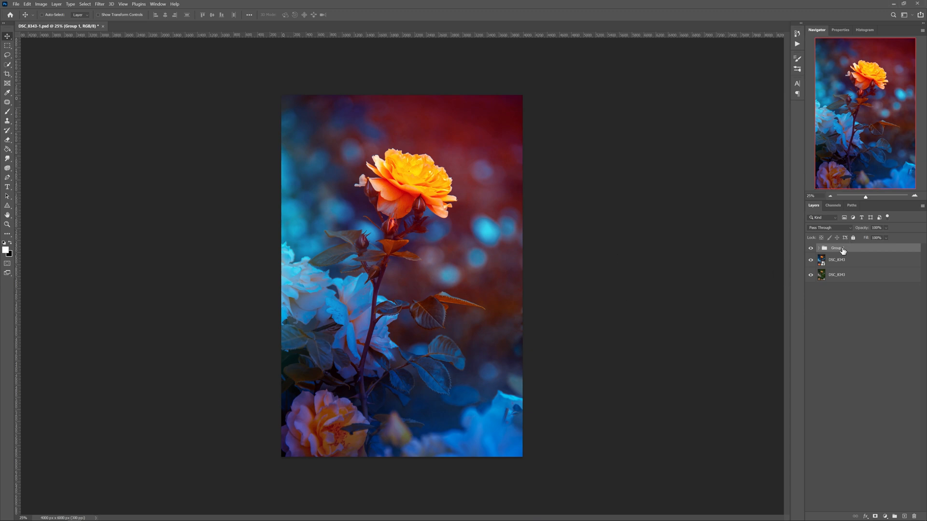
Hide Group 1 and toggle the edited DSC_8343 smart object's visibility to compare it with the original photo
left_click(811, 248)
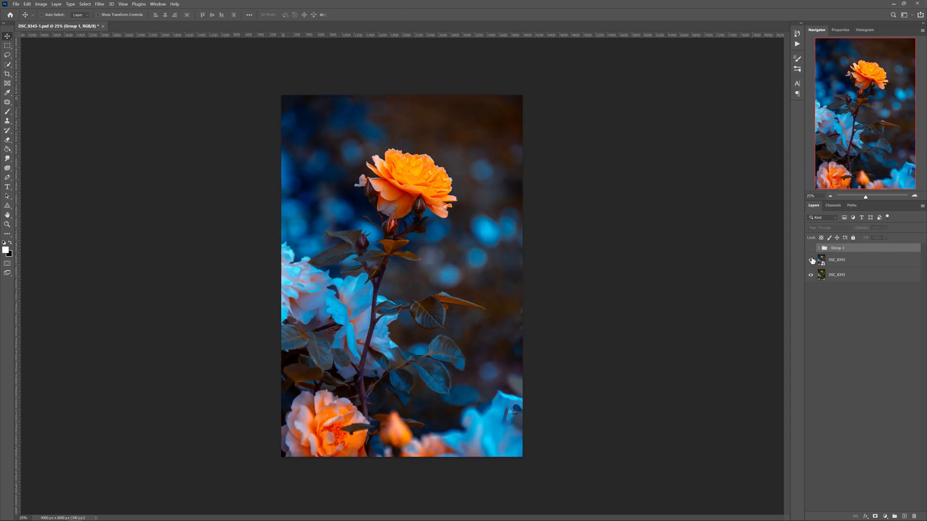
left_click(838, 265)
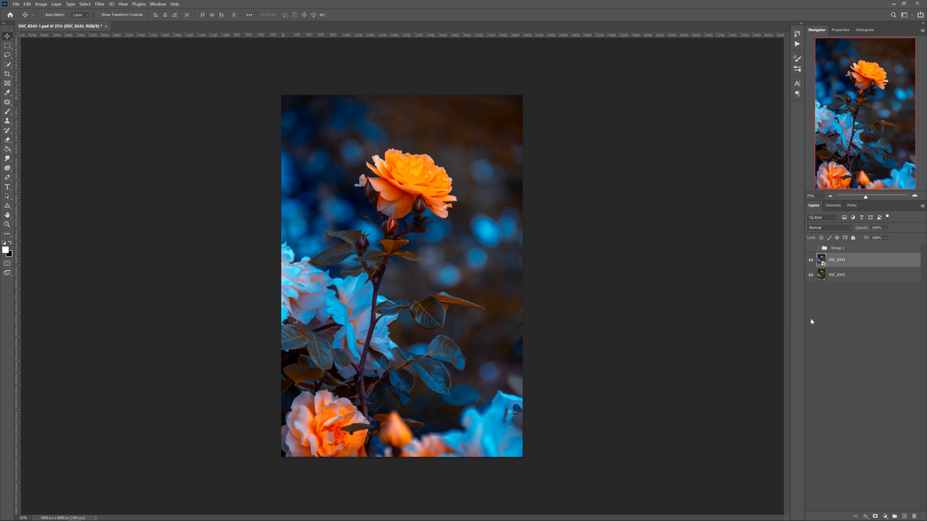
left_click(811, 261)
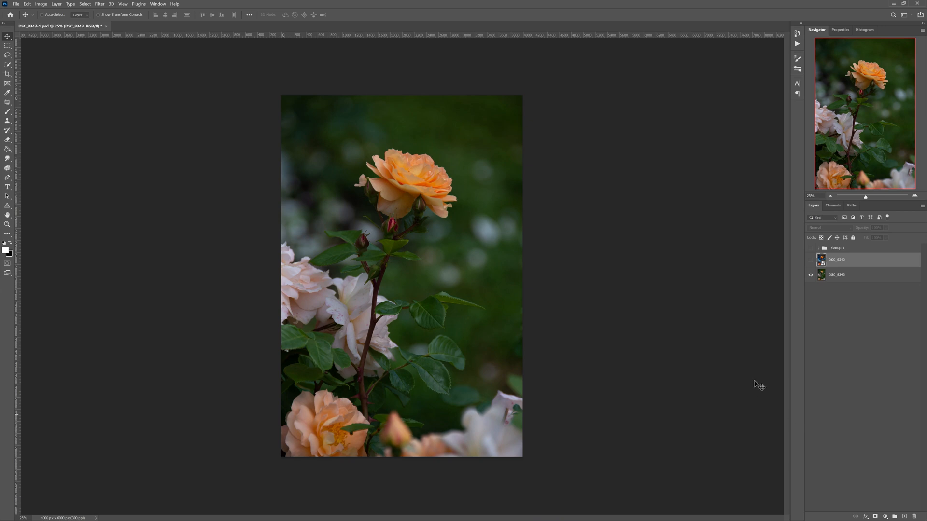
left_click(851, 276)
left_click(849, 265)
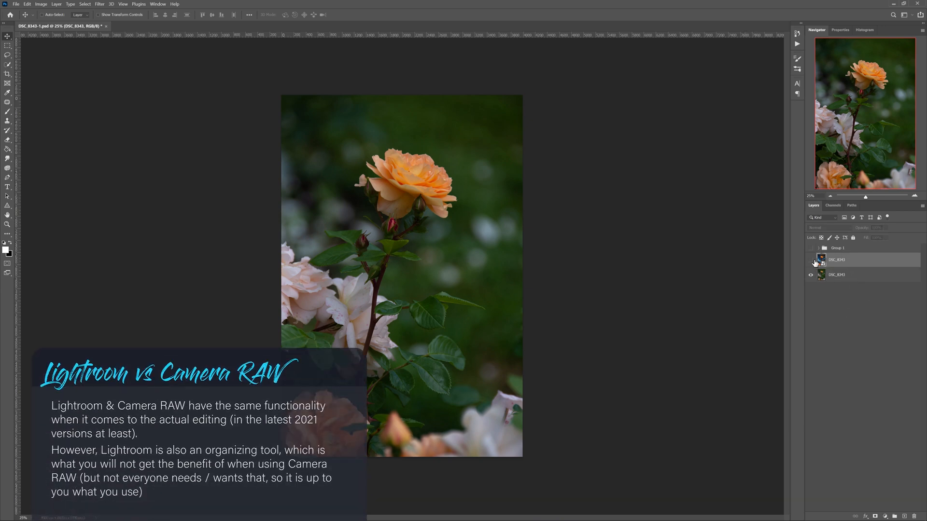
left_click(811, 261)
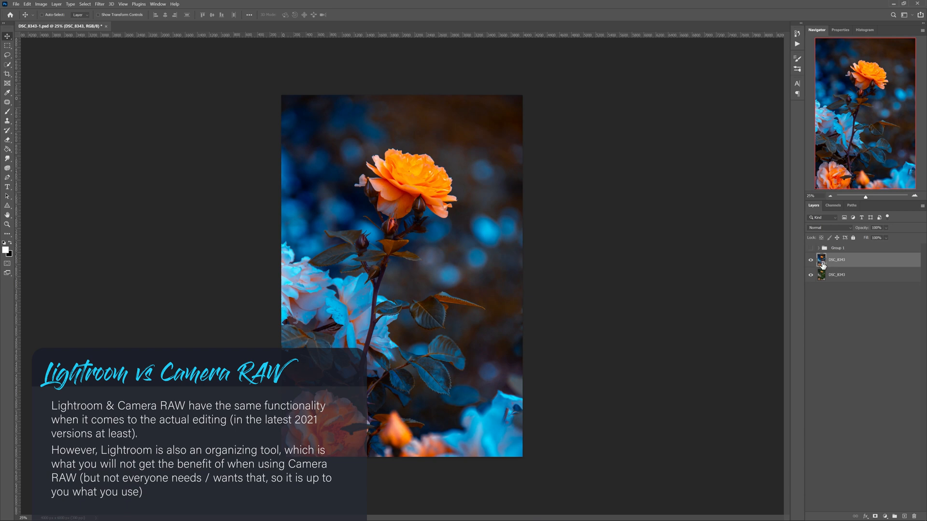
View the DSC_8343 smart object's Camera Raw settings, close them without changes, and hide that layer
double_click(821, 261)
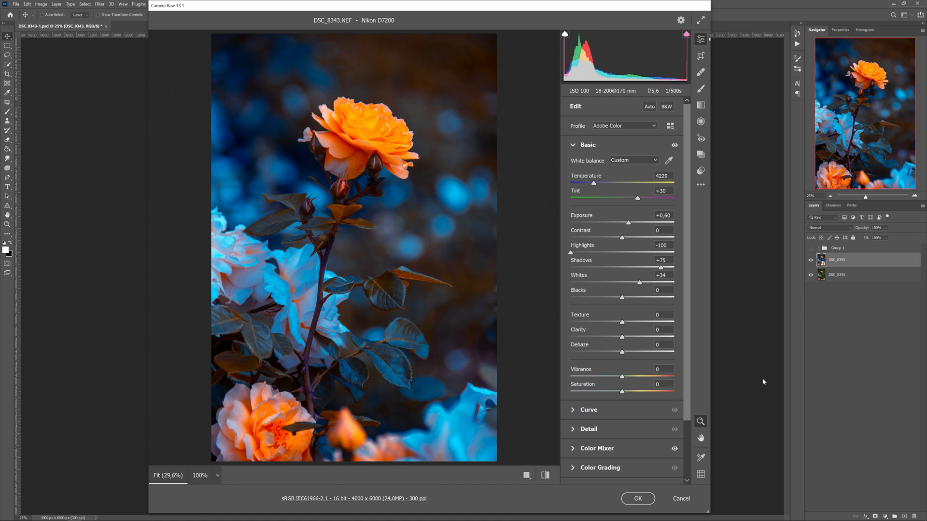
left_click(681, 500)
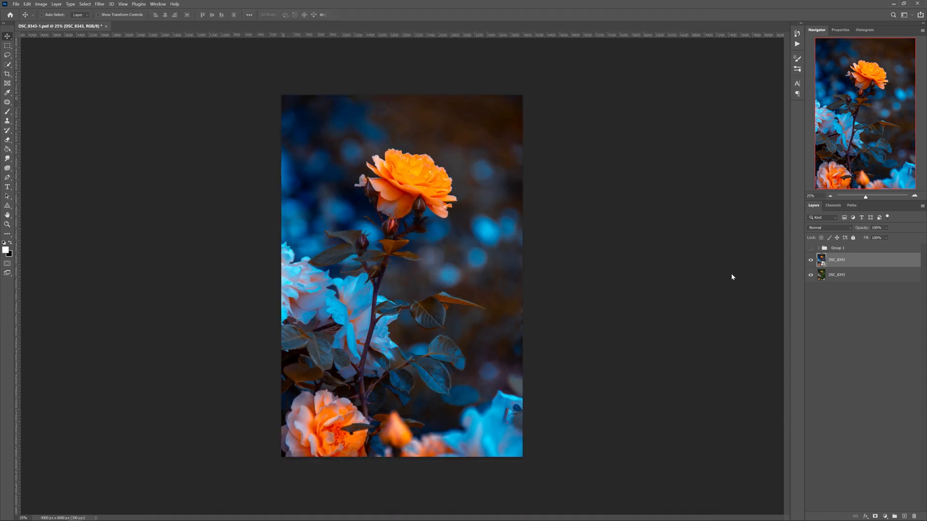
left_click(811, 259)
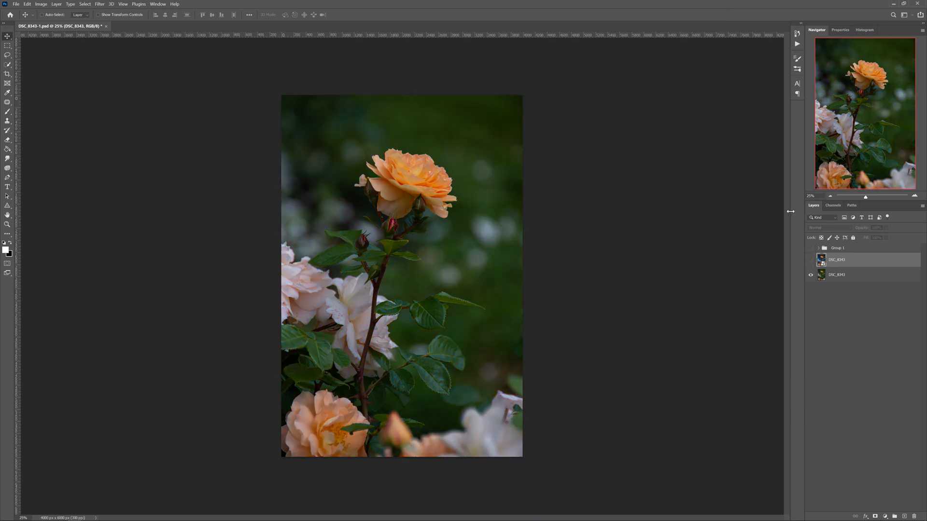
Switch to Lightroom Classic and enlarge the reference and active rose photos to 100% around the buds below the bloom
mouse_move(208, 518)
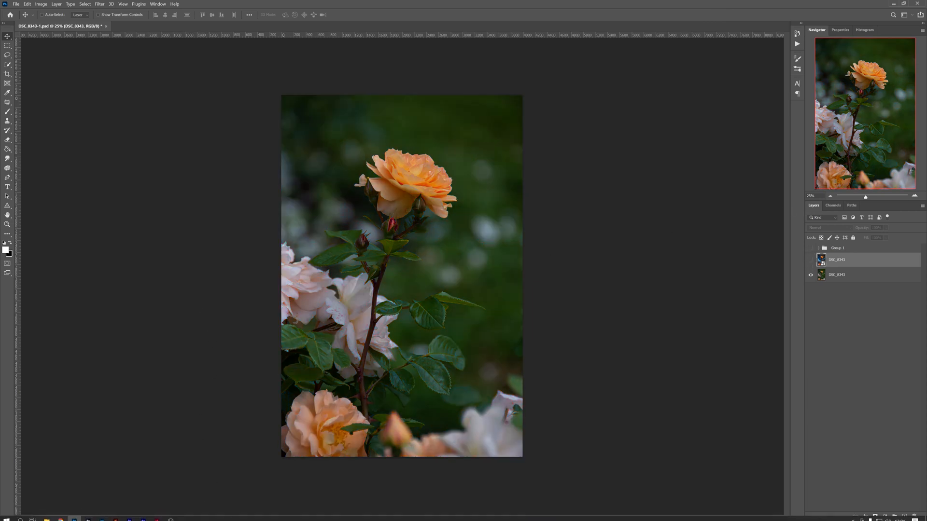
left_click(101, 515)
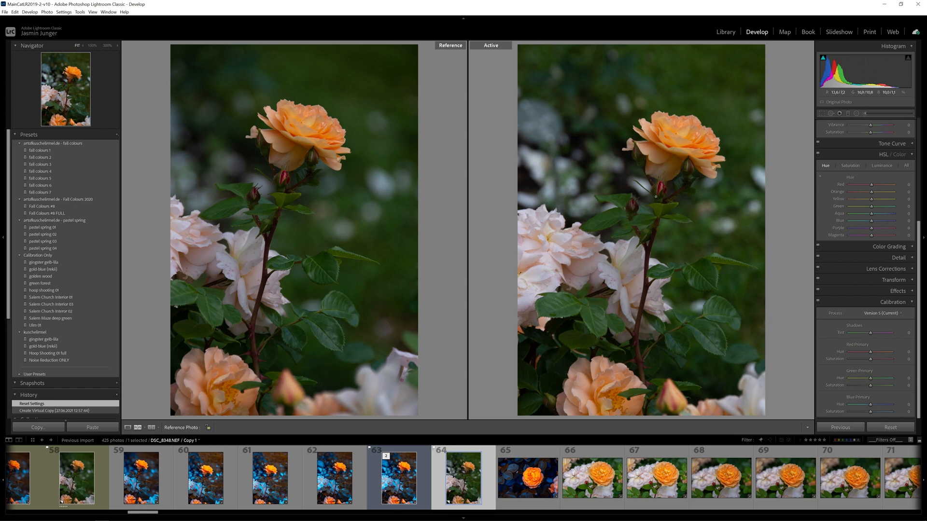
left_click(284, 150)
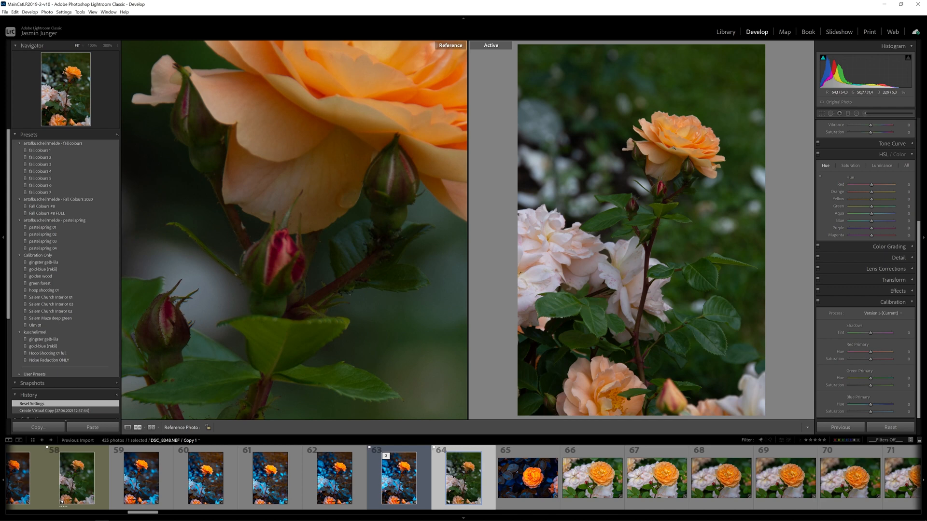
left_click(673, 148)
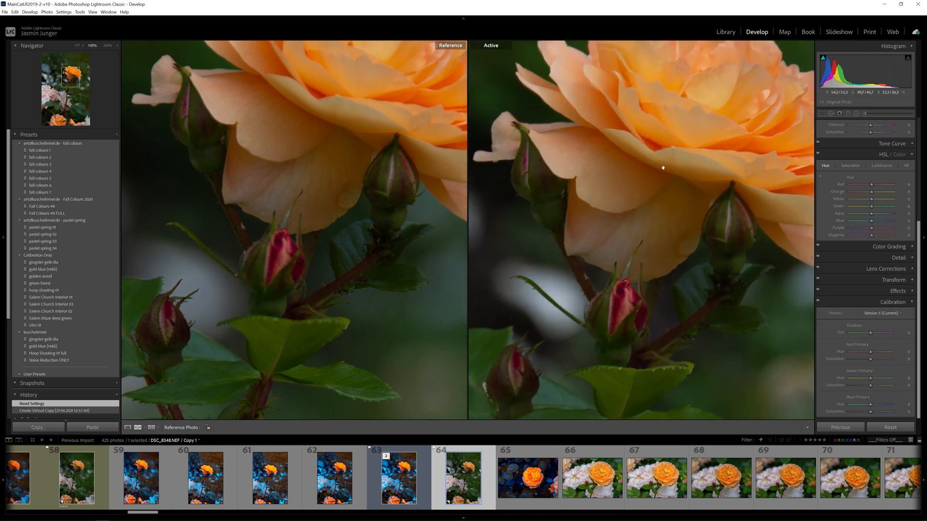
left_click_drag(662, 168, 680, 101)
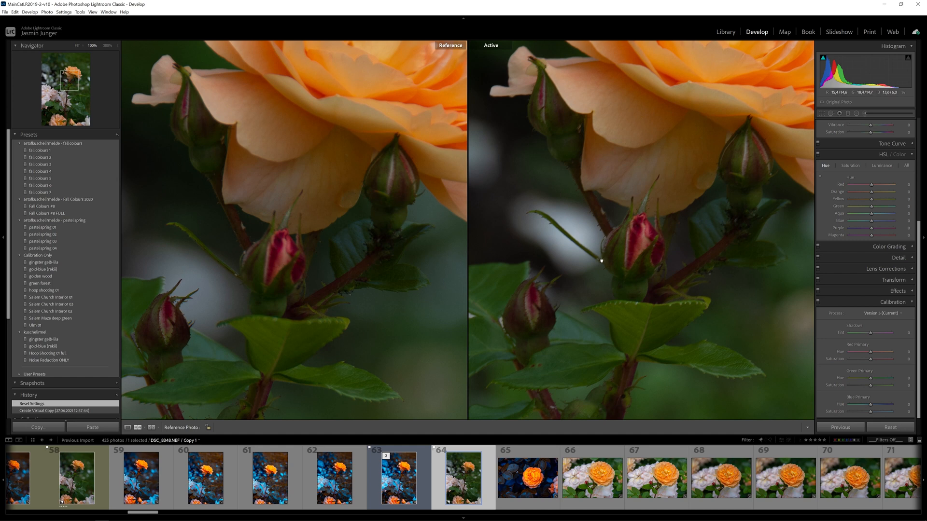
Examine the leaves and lower buds in the reference and active photos, and return both to the fitted view
left_click_drag(564, 342, 735, 202)
left_click(693, 250)
left_click(693, 251)
left_click_drag(141, 337, 322, 193)
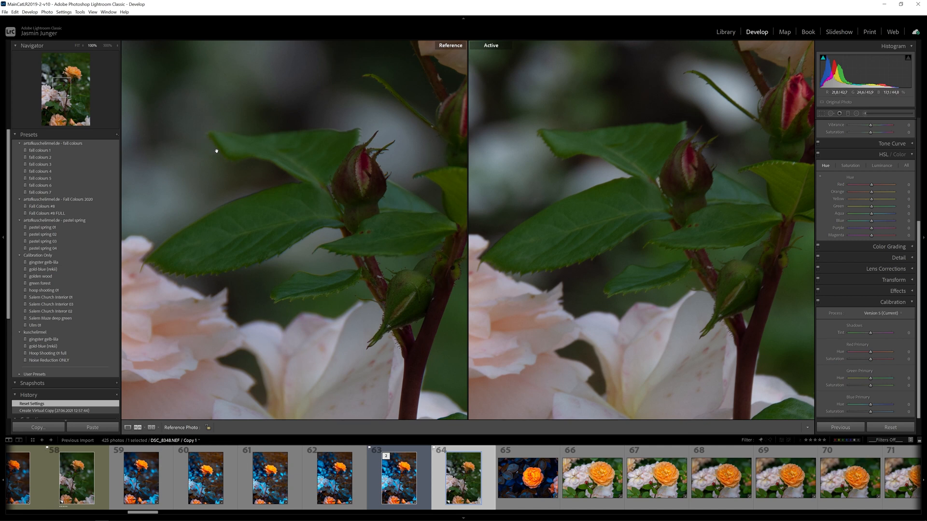
left_click(553, 153)
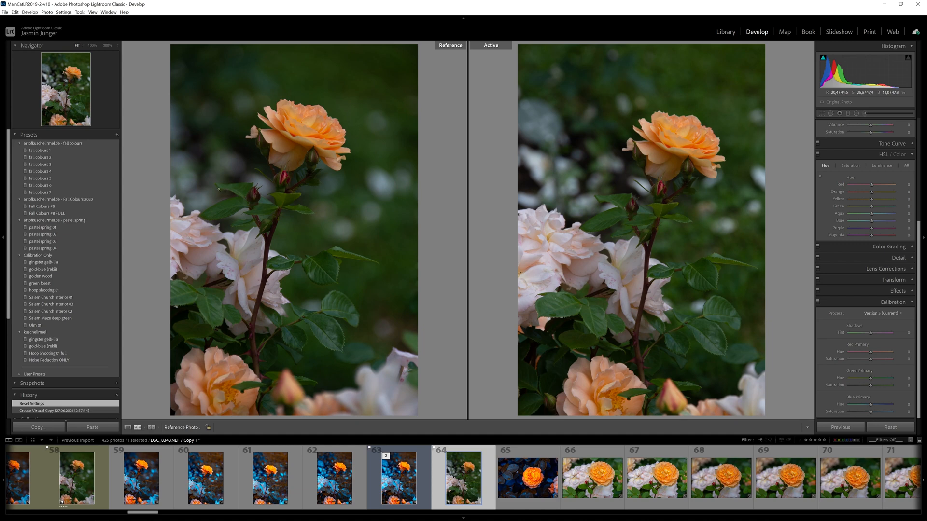
left_click(214, 185)
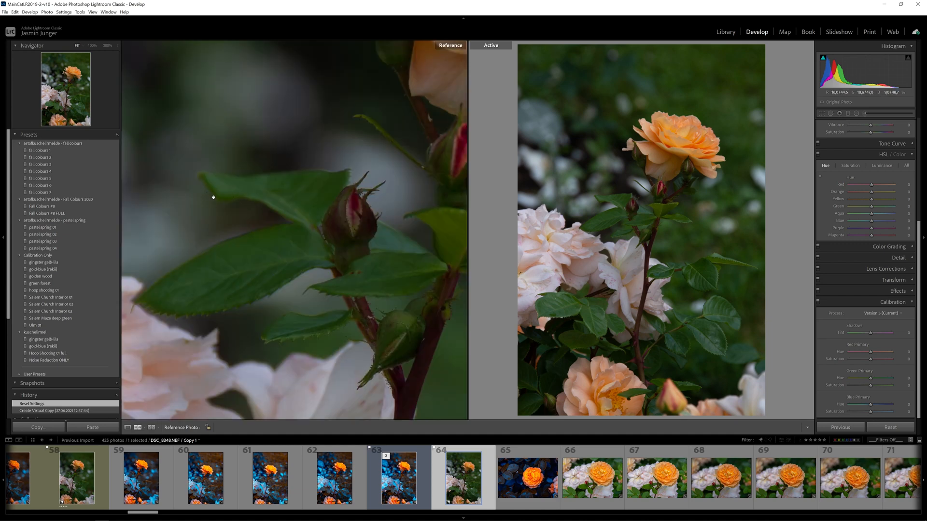
left_click(246, 206)
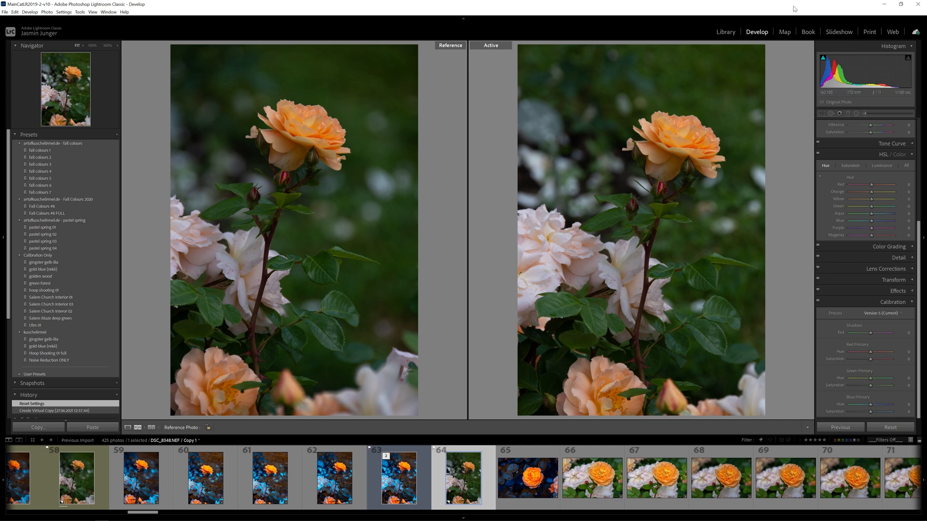
Return to Photoshop and compare the edited DSC_8343 smart object with the original photo, leaving the edited layer visible
left_click(884, 4)
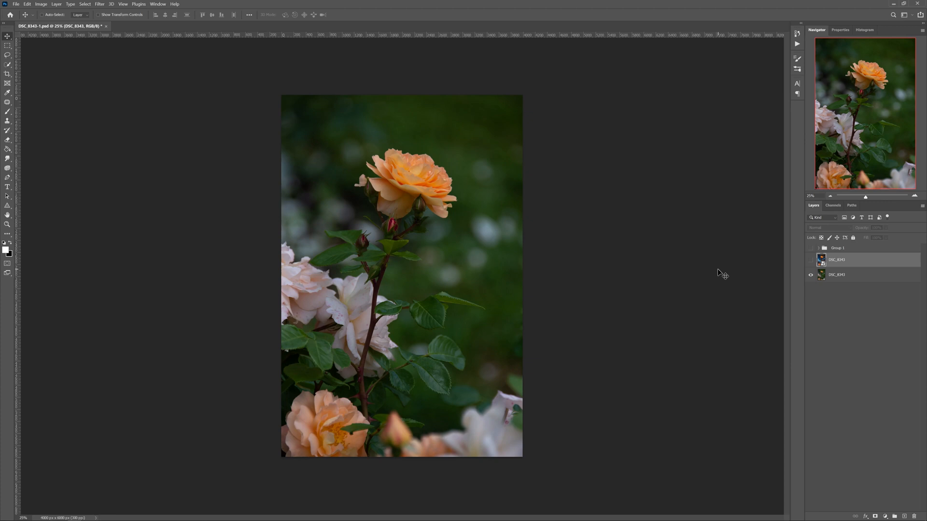
left_click(810, 260)
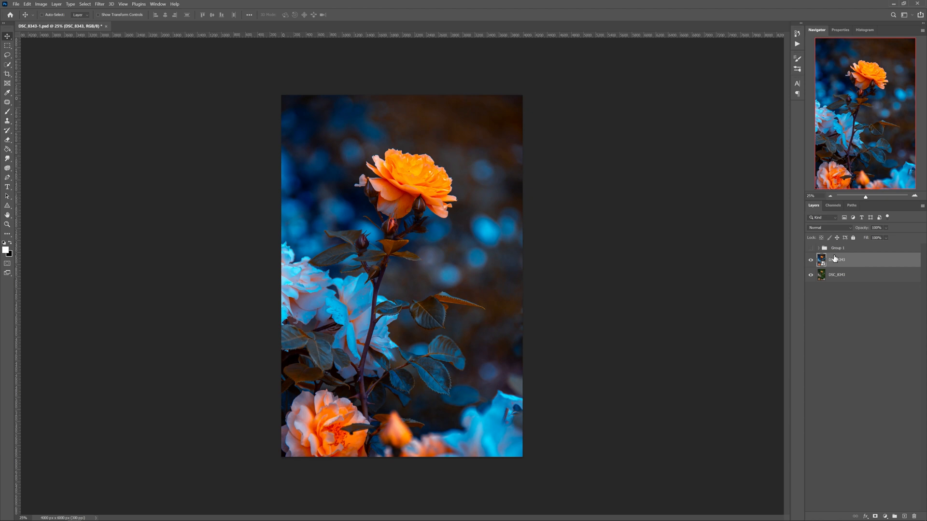
left_click(811, 260)
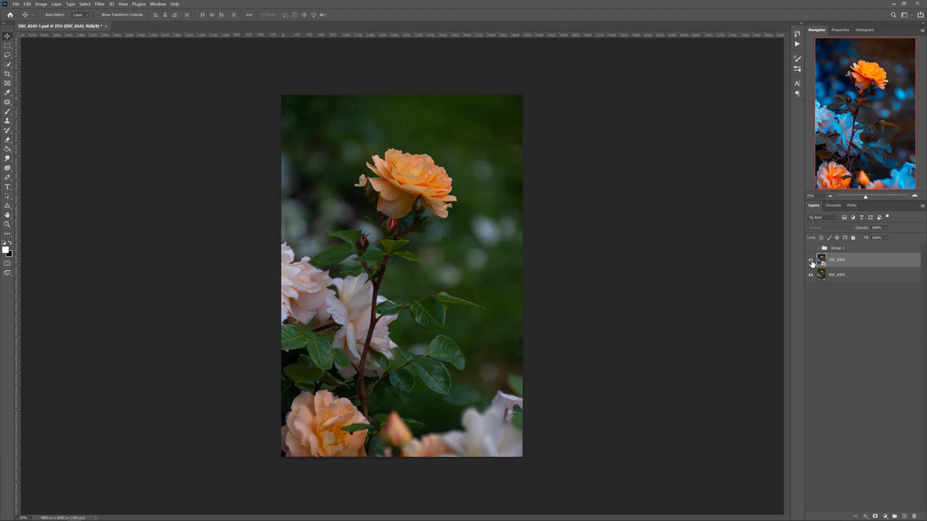
left_click(810, 260)
left_click(811, 260)
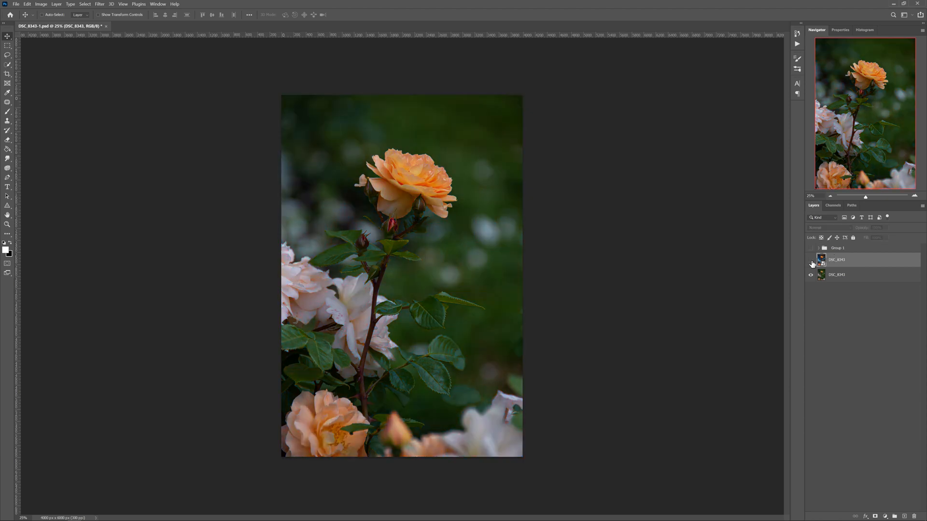
left_click(810, 261)
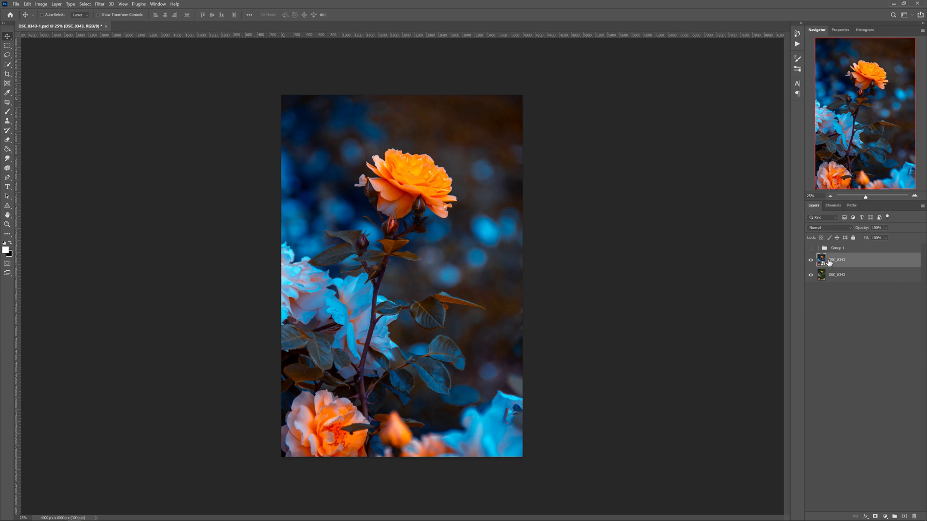
Open the edited DSC_8343 smart object in Camera Raw, collapse the Basic settings and expand Calibration
double_click(829, 262)
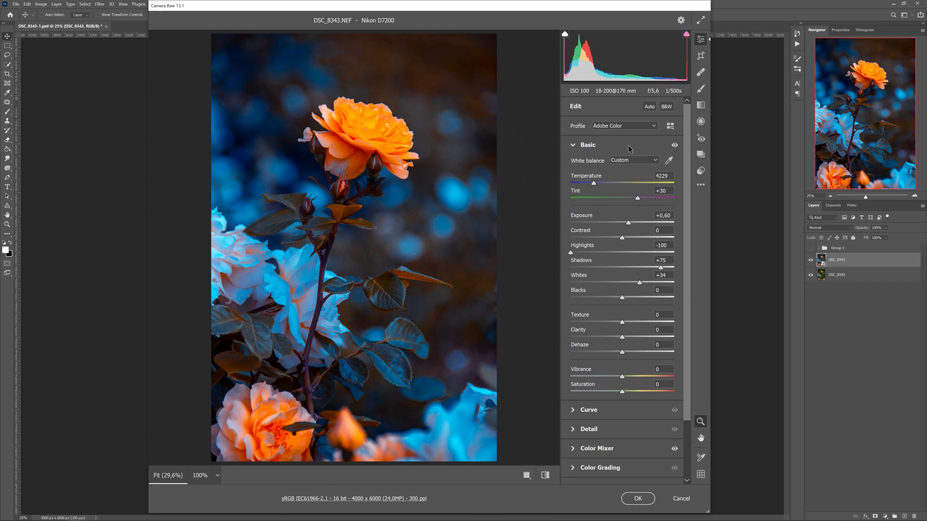
left_click(572, 145)
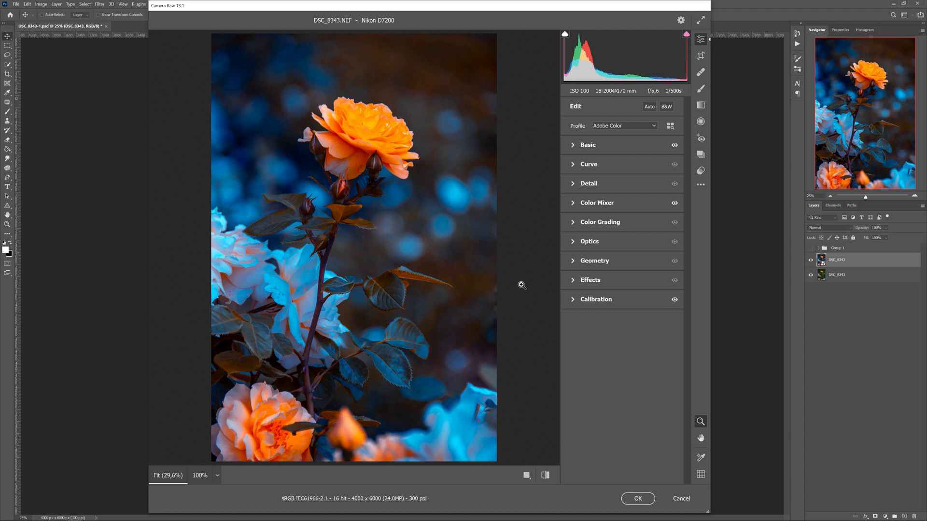
mouse_move(179, 519)
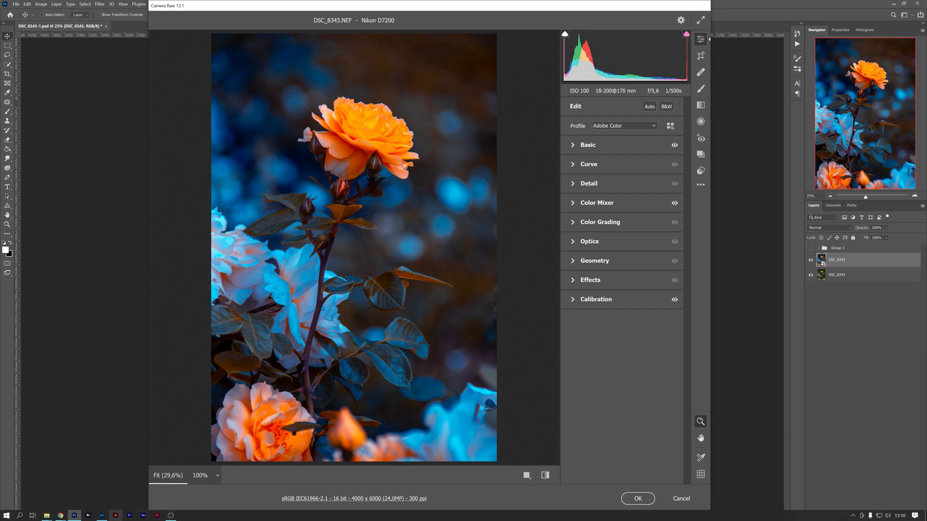
mouse_move(102, 515)
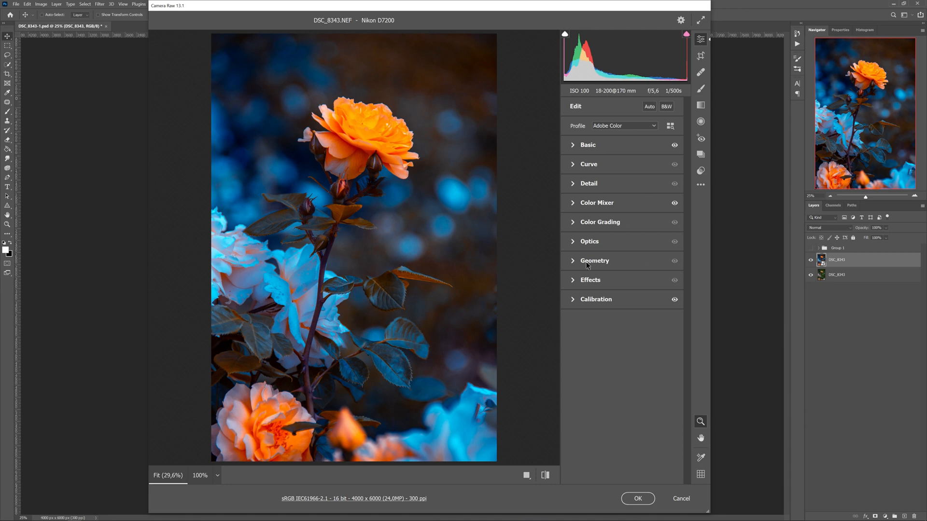
left_click(574, 302)
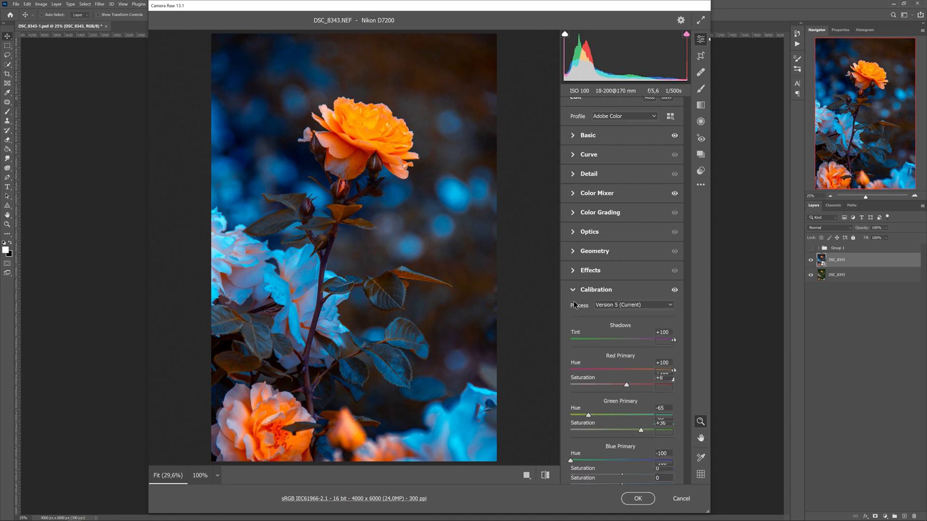
Compare the rose photo with and without the Calibration adjustments, leaving them enabled
left_click(674, 290)
left_click(675, 290)
left_click(674, 290)
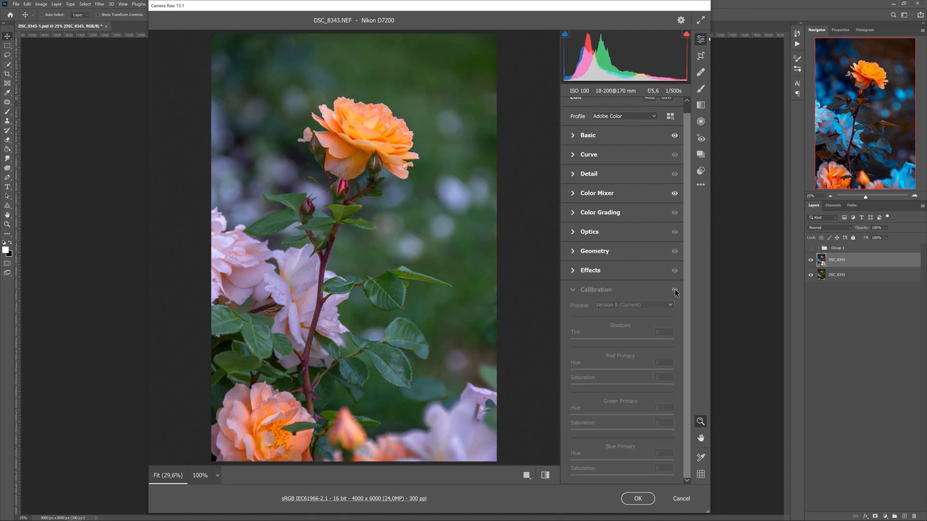
left_click(675, 290)
key("alt")
key("alt")
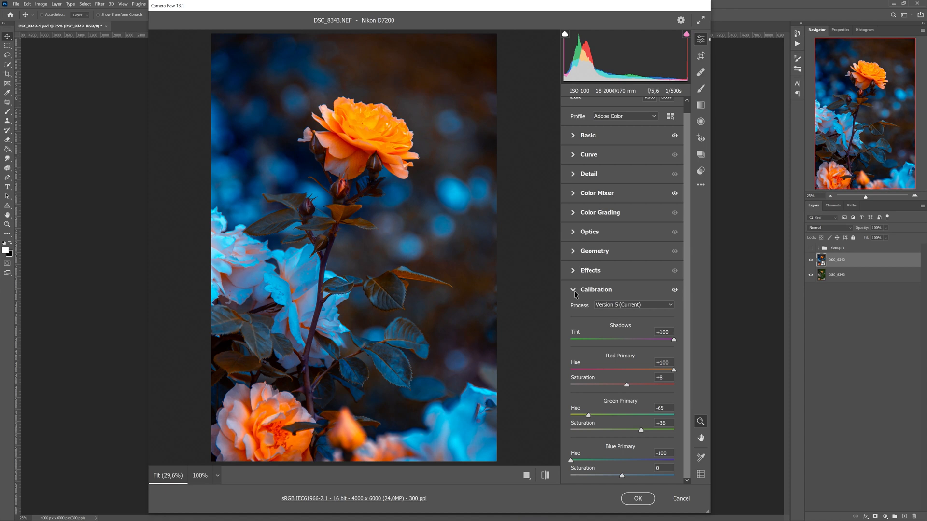
left_click(674, 290)
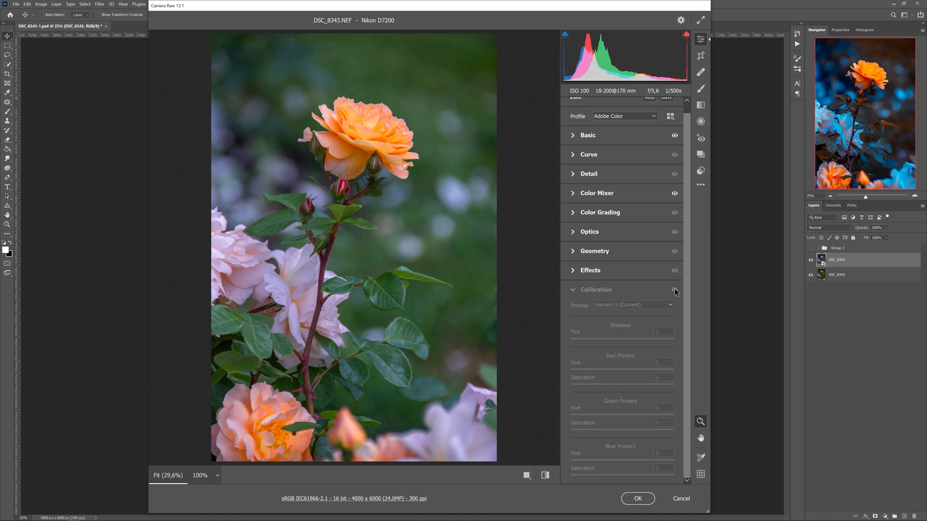
left_click(675, 290)
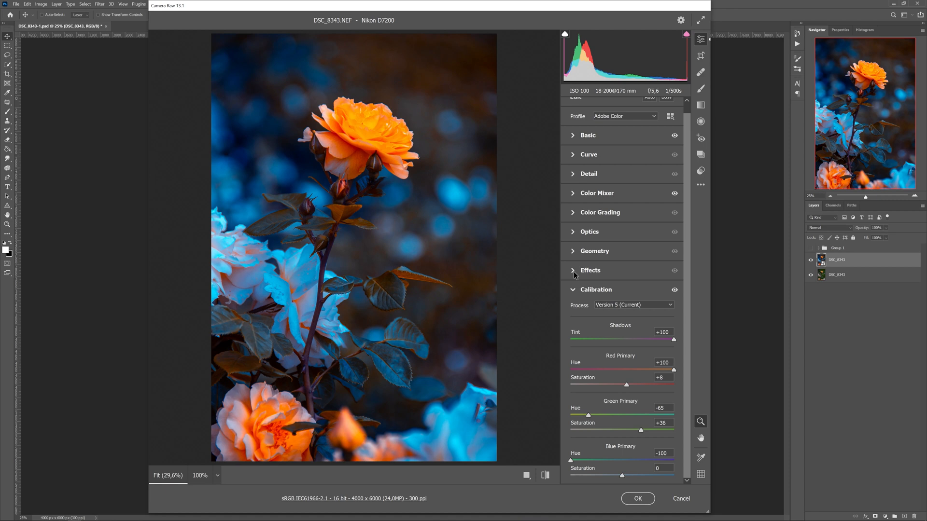
Try a different Blue Primary hue in the Calibration settings and set it back to -100
left_click(572, 461)
left_click_drag(571, 462, 689, 467)
type("-100")
key("Return")
Preview the photo without the Color Mixer adjustments, re-enable them, and activate targeted adjustment in the HSL Luminance settings
left_click(675, 193)
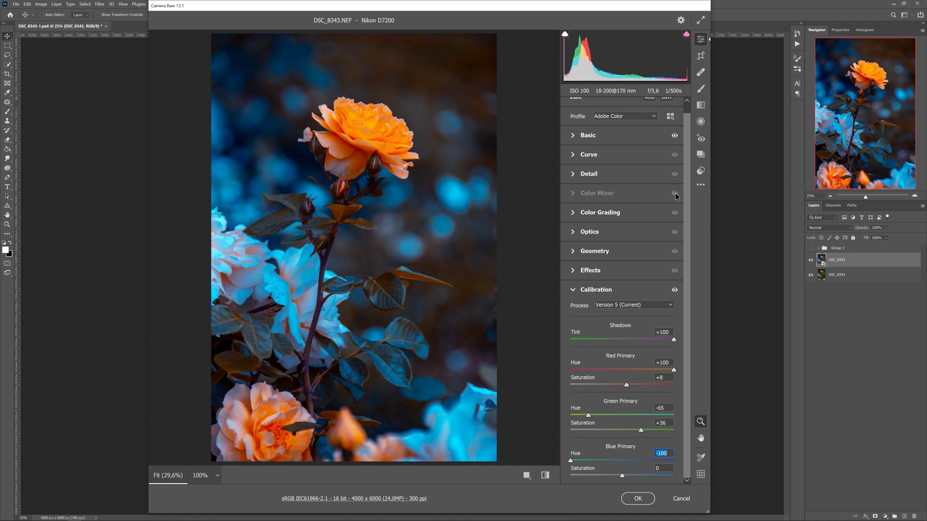
left_click(675, 193)
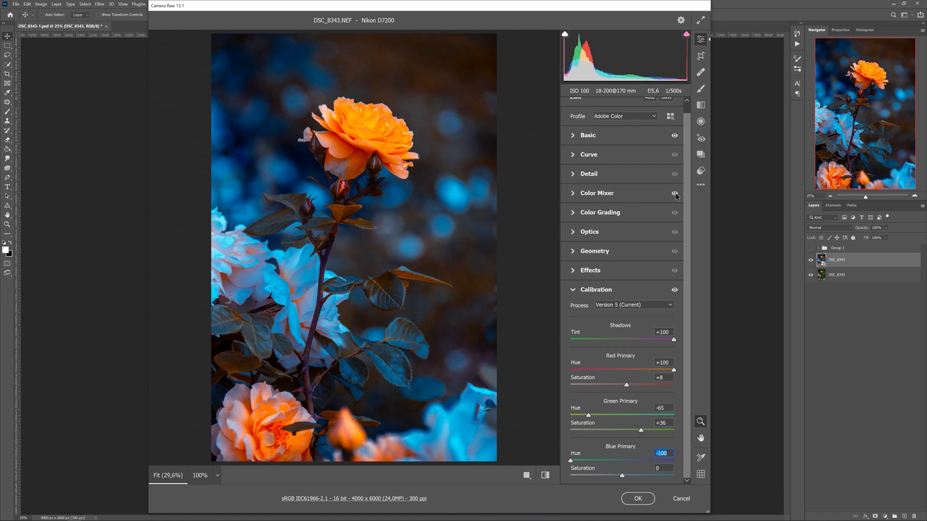
left_click(574, 195)
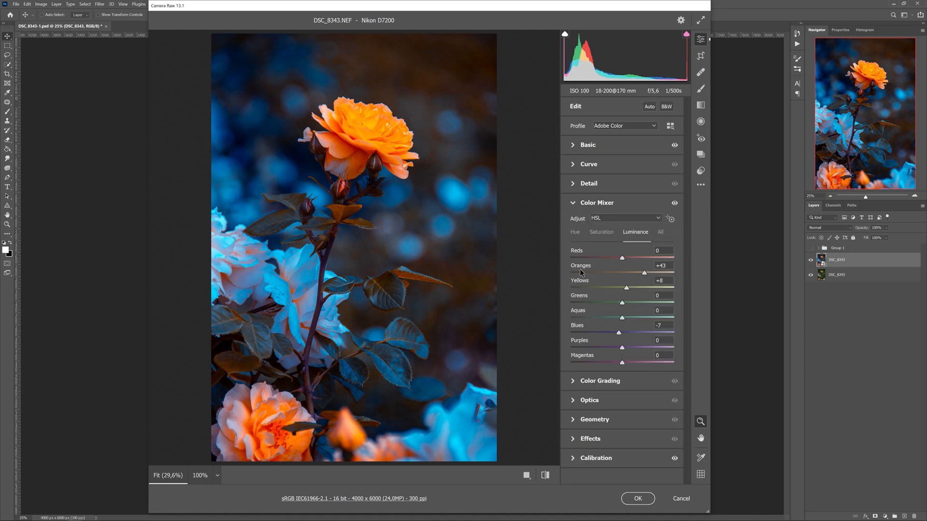
left_click(671, 219)
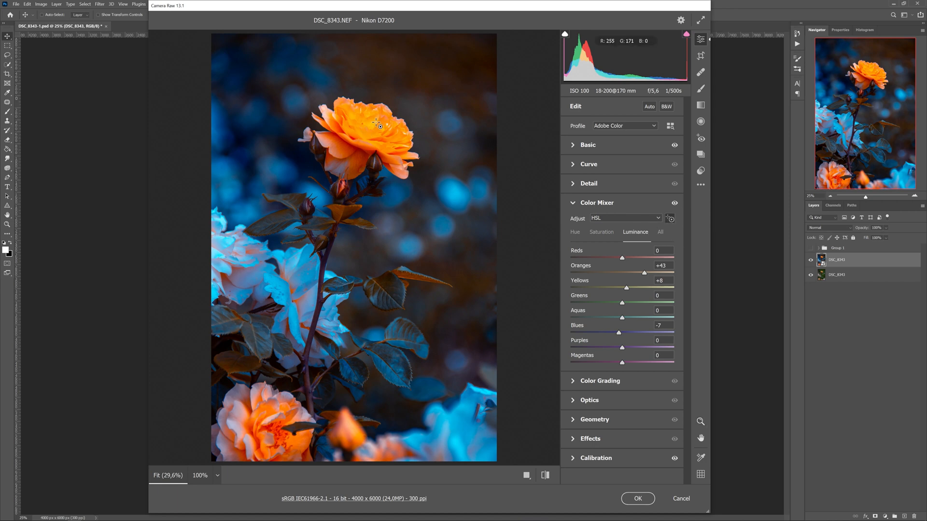
Try a targeted luminance adjustment on the upper orange rose, undo it and collapse the Color Mixer settings
left_click_drag(378, 131, 377, 127)
key("ctrl+z")
left_click(574, 203)
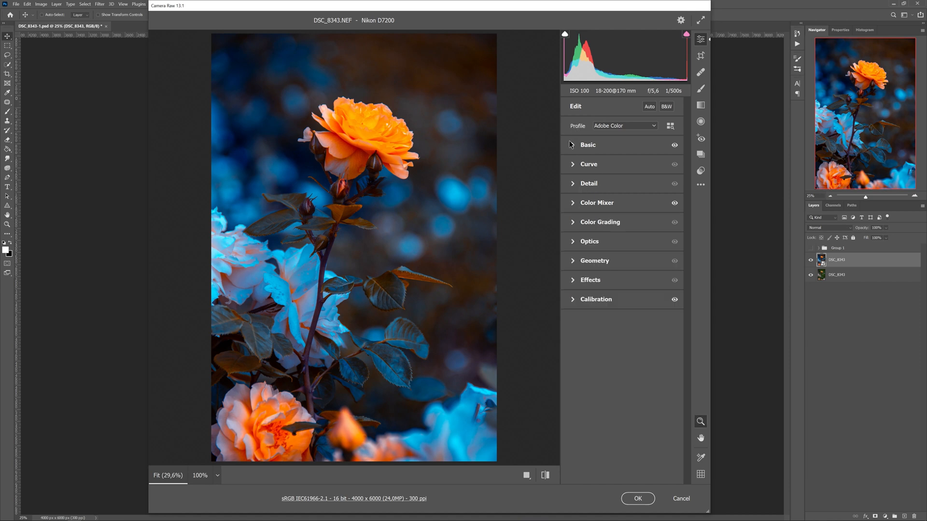
Expand the Basic settings and compare the photo with and without them, leaving them enabled
left_click(575, 145)
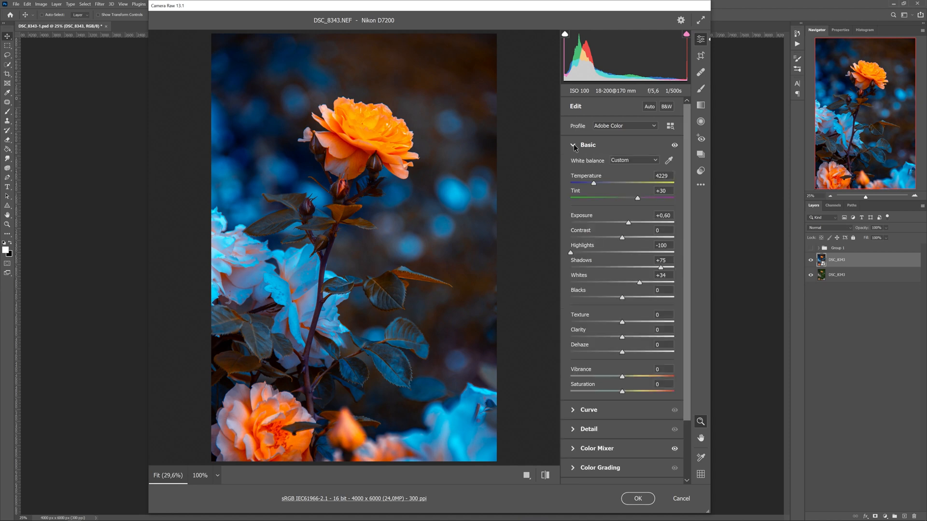
left_click(675, 145)
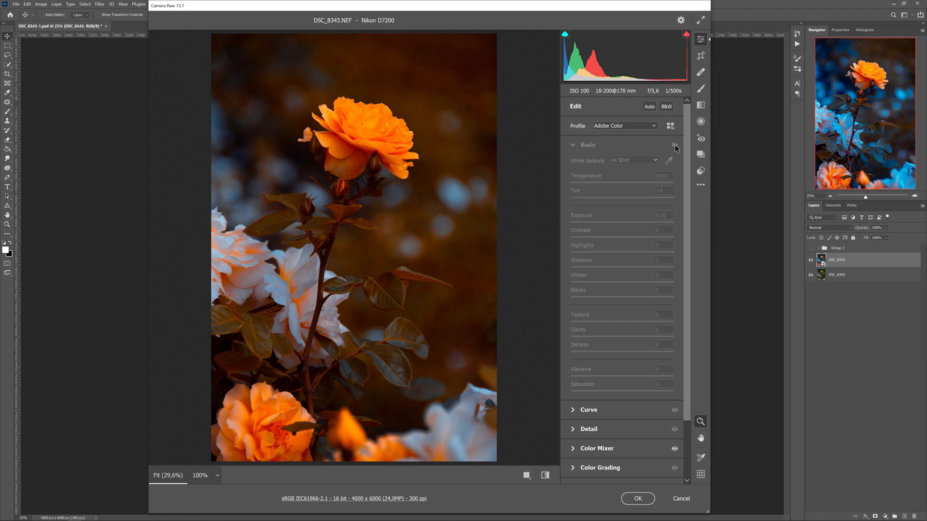
left_click(674, 145)
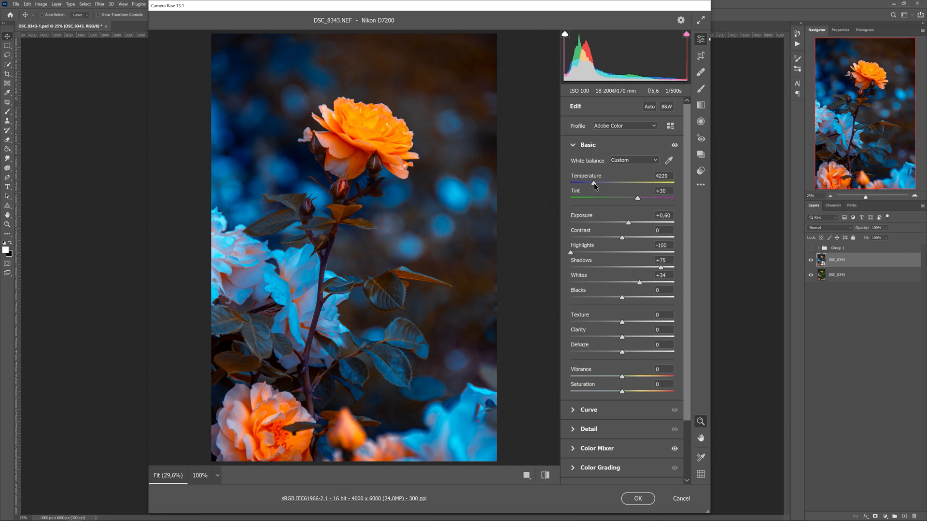
Try a white balance Temperature of 4100 in the Basic settings and undo the change
mouse_move(594, 183)
left_mouse_down()
mouse_move(604, 185)
mouse_move(592, 185)
left_mouse_up()
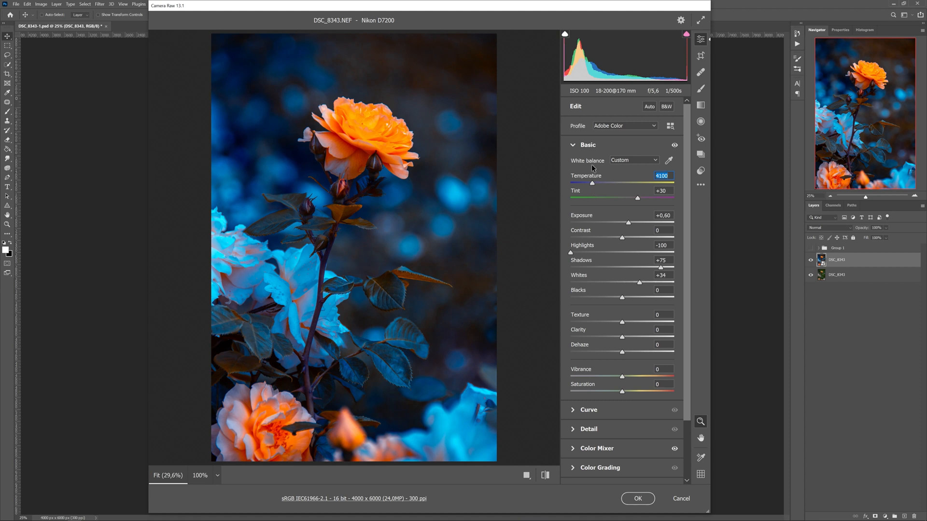
key("ctrl+z")
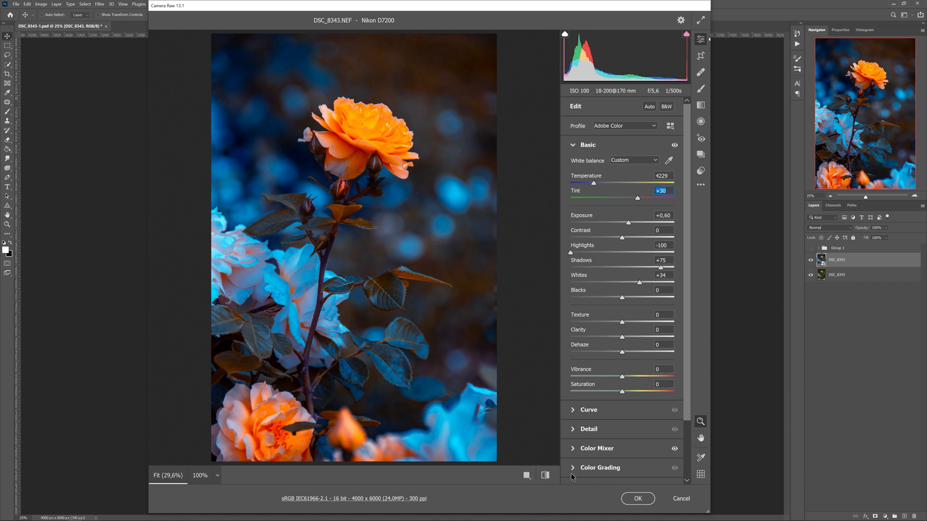
scroll(595, 471, "down", 3)
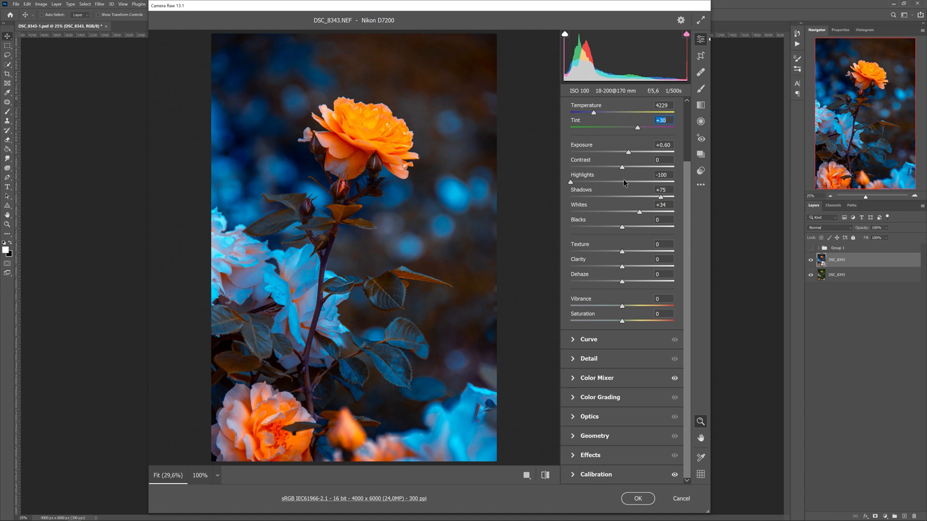
scroll(609, 141, "up", 3)
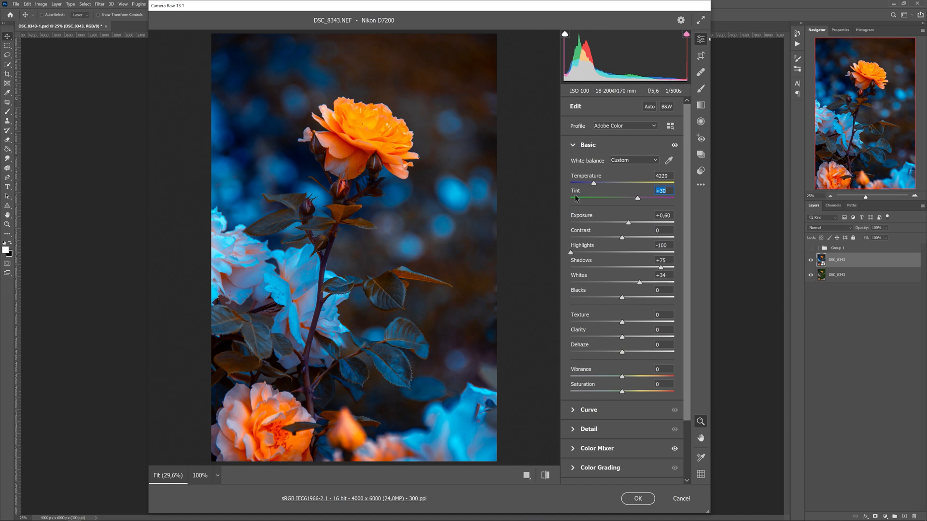
Try an Exposure of +0.35, return it to +0.60, and close Camera Raw without applying any changes
mouse_move(638, 199)
left_mouse_down()
mouse_move(629, 199)
mouse_move(637, 200)
left_mouse_up()
left_click_drag(627, 222, 624, 227)
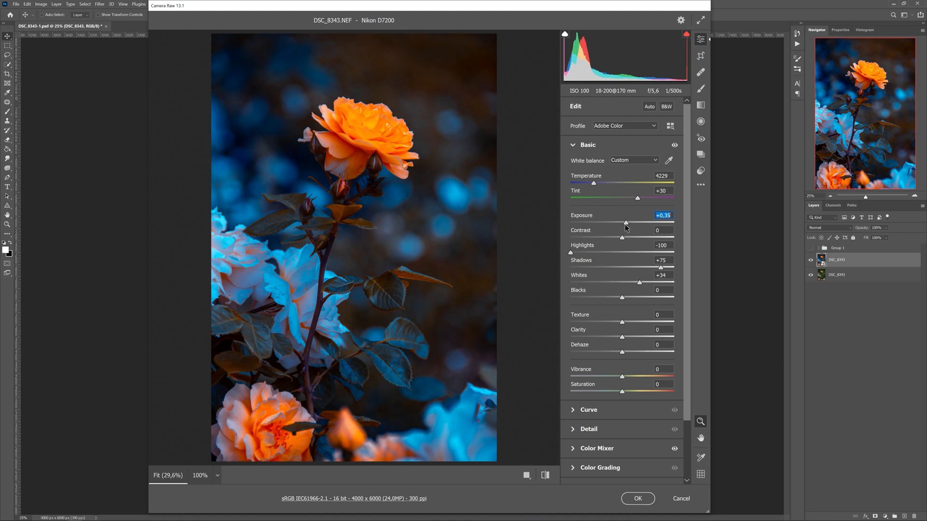
key("Up")
key("Up")
key("Up")
key("Up")
key("Up")
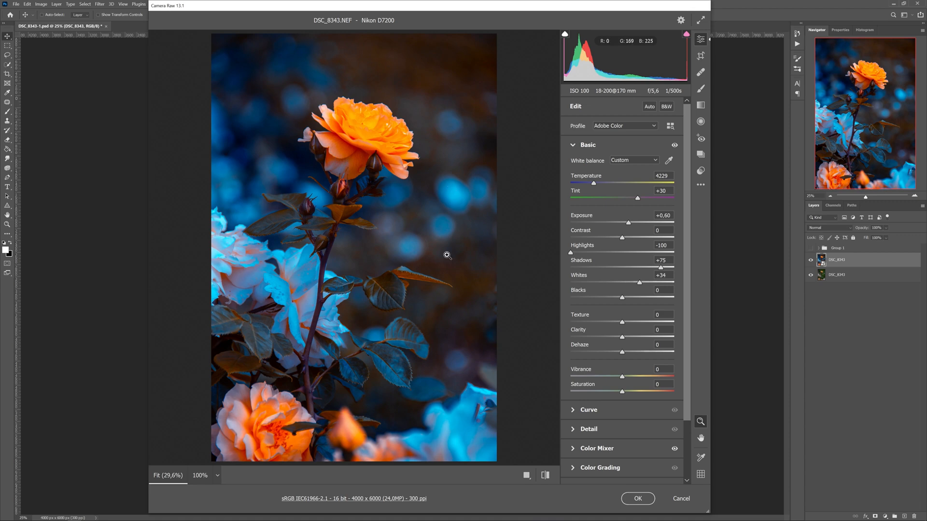
left_click(681, 499)
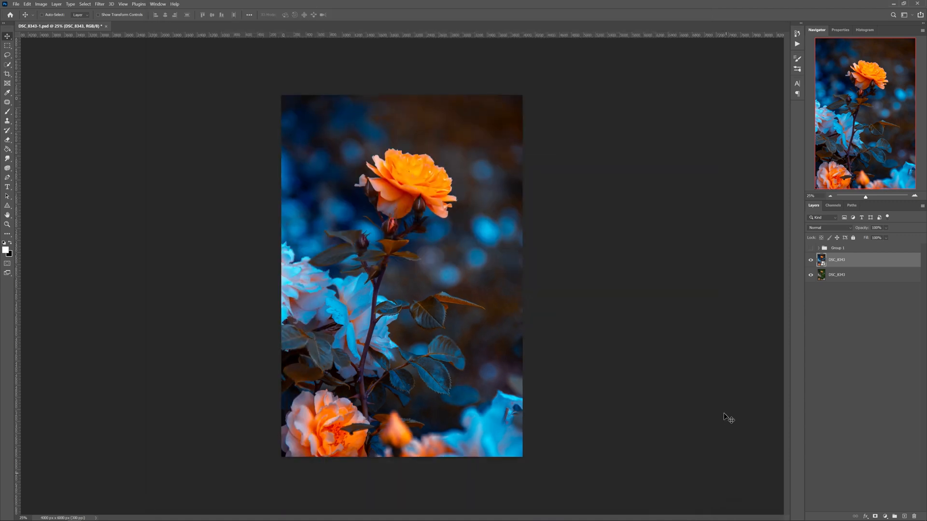
Expand Group 1 and compare the photo with and without the group's layers, leaving the group hidden
left_click(818, 248)
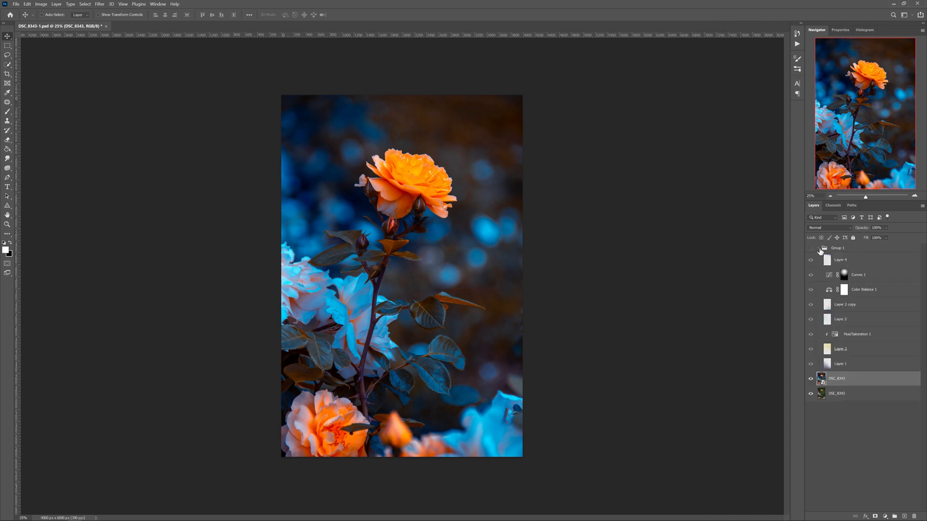
left_click(811, 249)
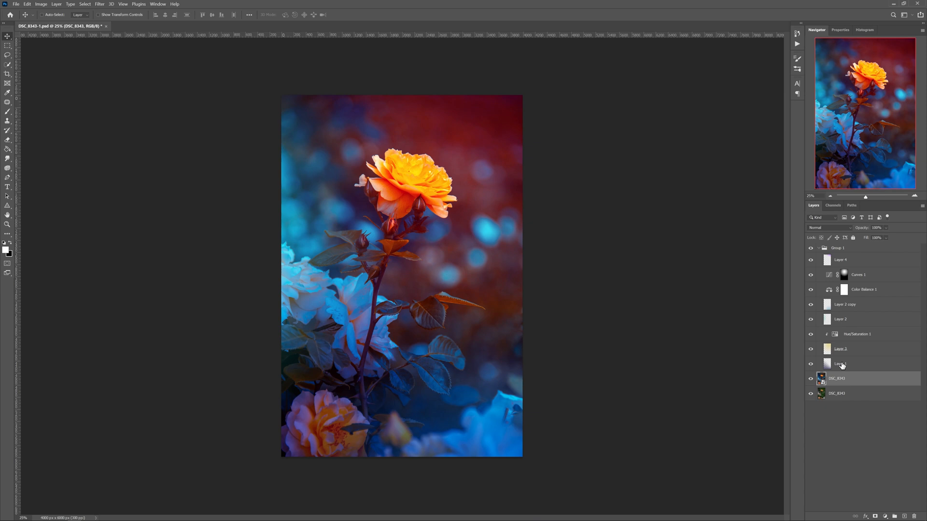
left_click(810, 248)
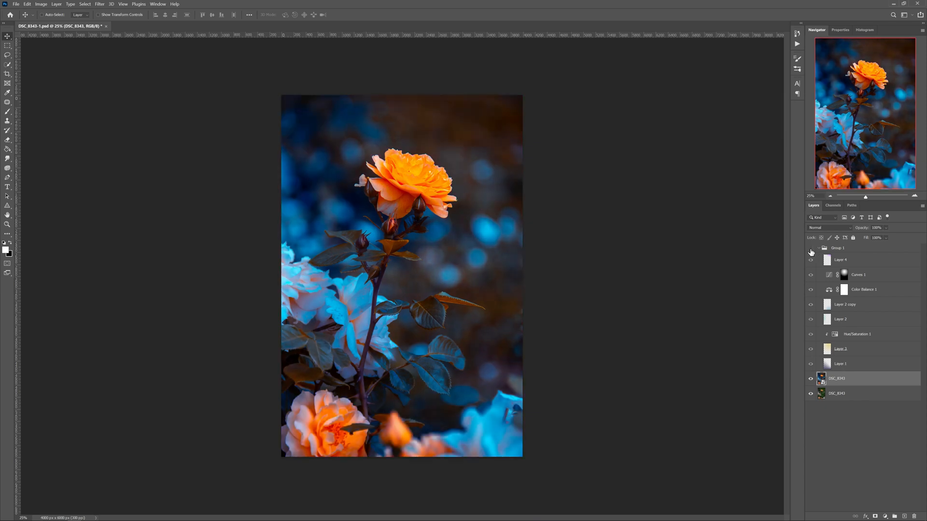
Move Layer 1 out of Group 1 to just above the DSC_8343 smart object, preview it in Normal mode and restore Hard Light
left_click(838, 366)
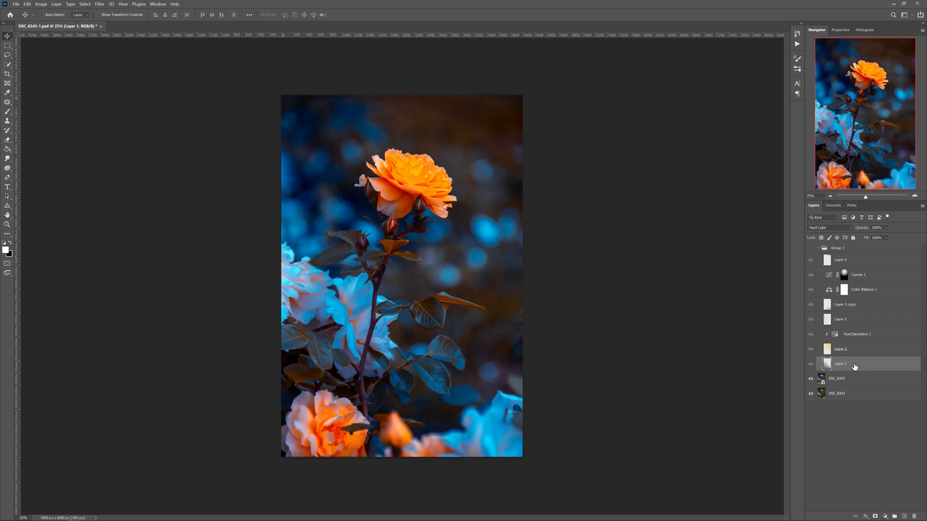
left_click_drag(837, 366, 822, 377)
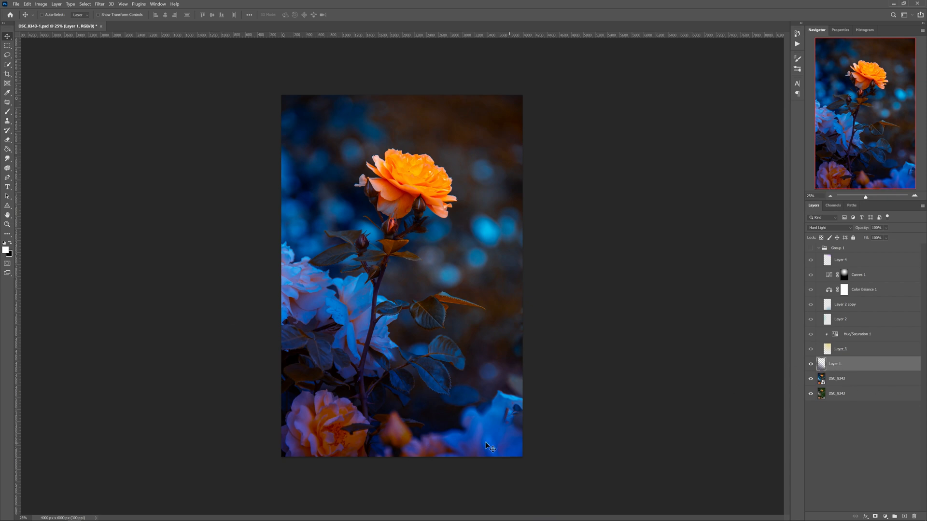
left_click(836, 228)
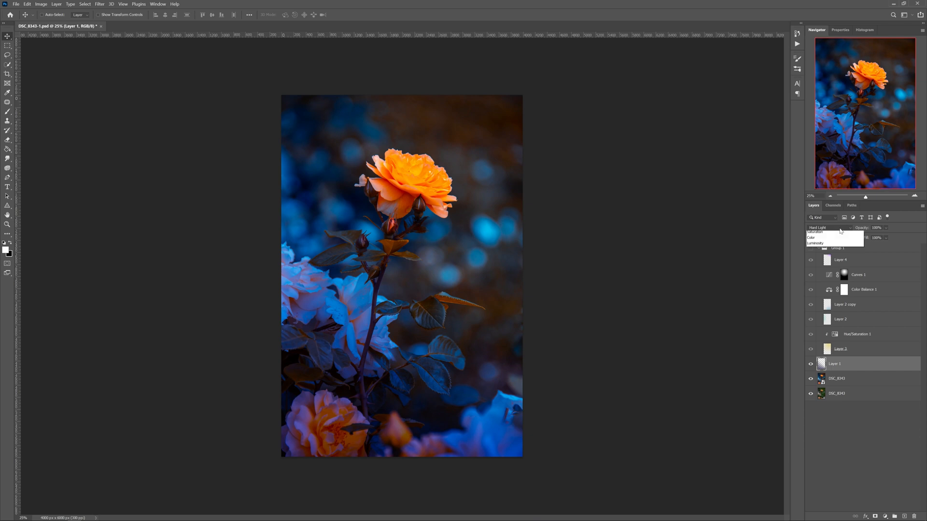
left_click(838, 235)
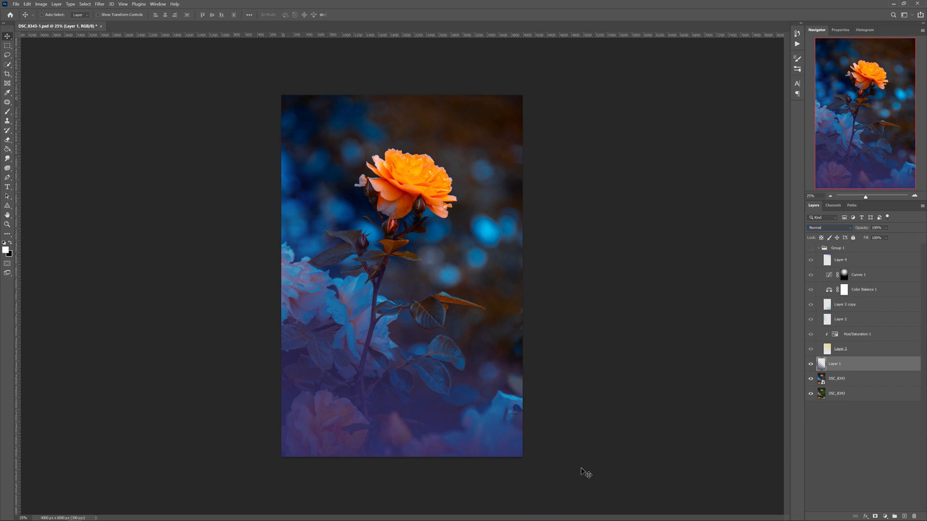
left_click(814, 229)
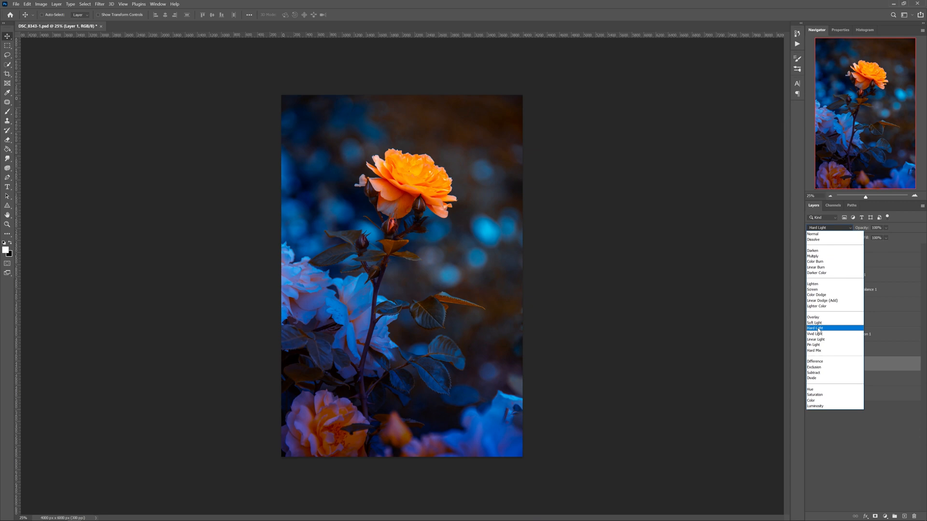
left_click(819, 329)
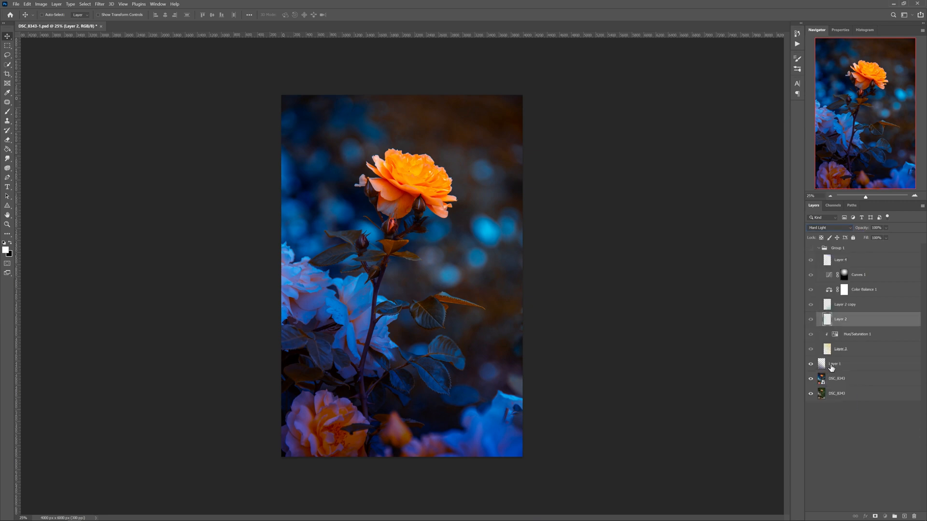
Try a Hue/Saturation change on Layer 1 with Hue -180, Saturation +82 and Lightness -9, and cancel it
left_click(852, 368)
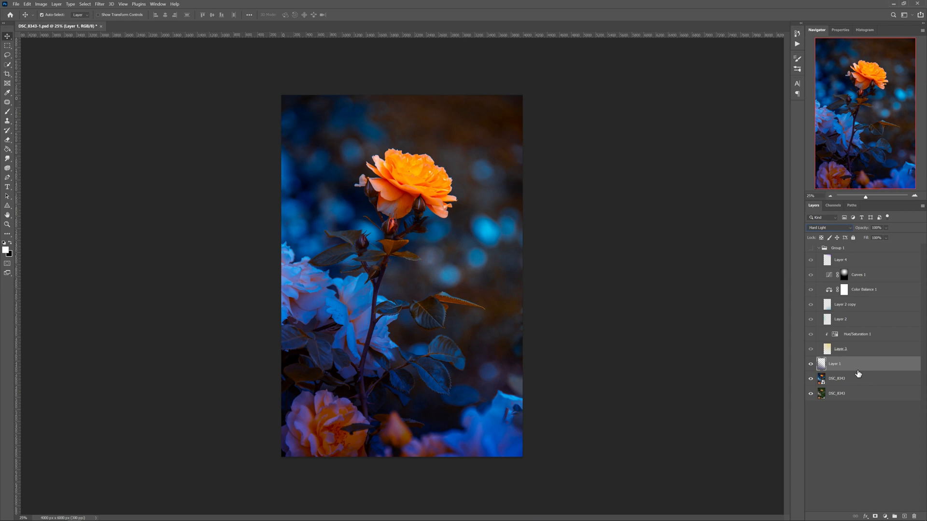
key("ctrl+u")
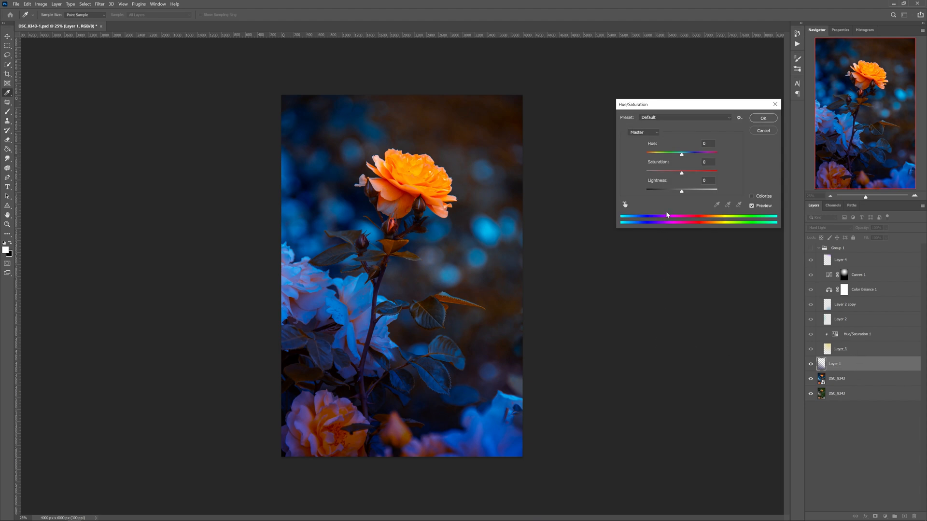
left_click_drag(681, 154, 627, 173)
mouse_move(682, 176)
left_mouse_down()
mouse_move(715, 176)
mouse_move(665, 192)
mouse_move(698, 192)
mouse_move(678, 193)
left_mouse_up()
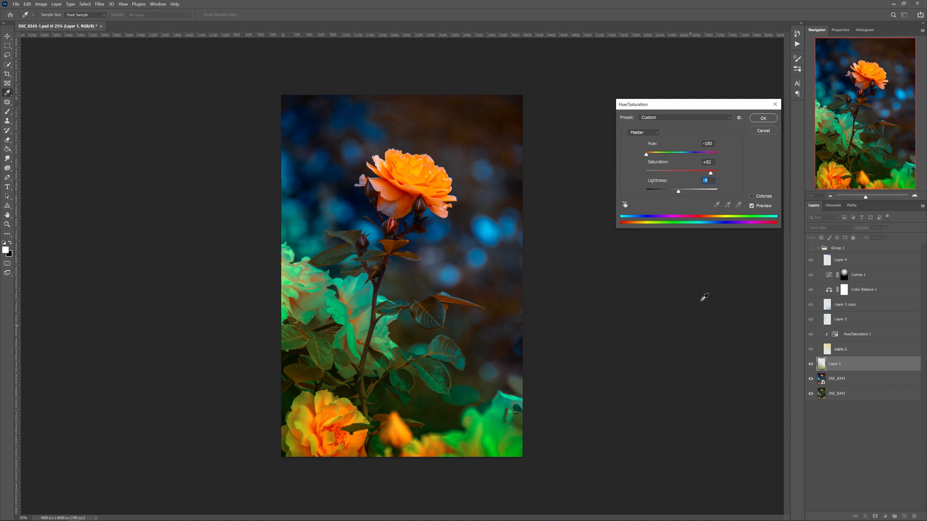
left_click(763, 131)
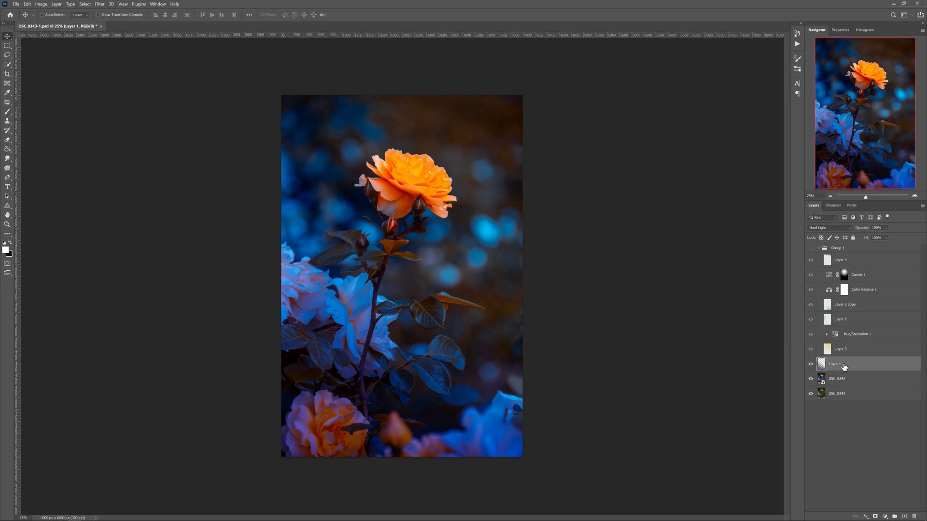
Check Layer 1's blend mode, keep Hard Light, and compare the photo with and without the layer, leaving it visible
left_click(820, 229)
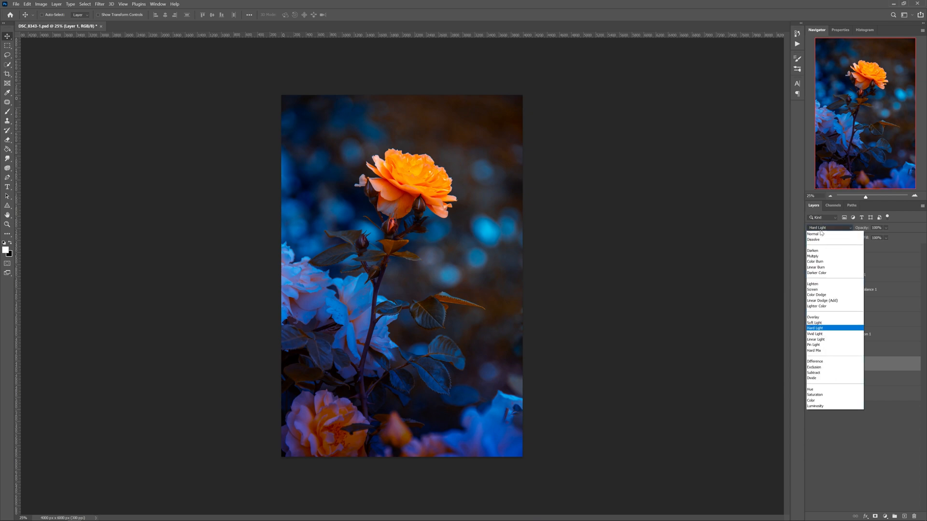
left_click(820, 230)
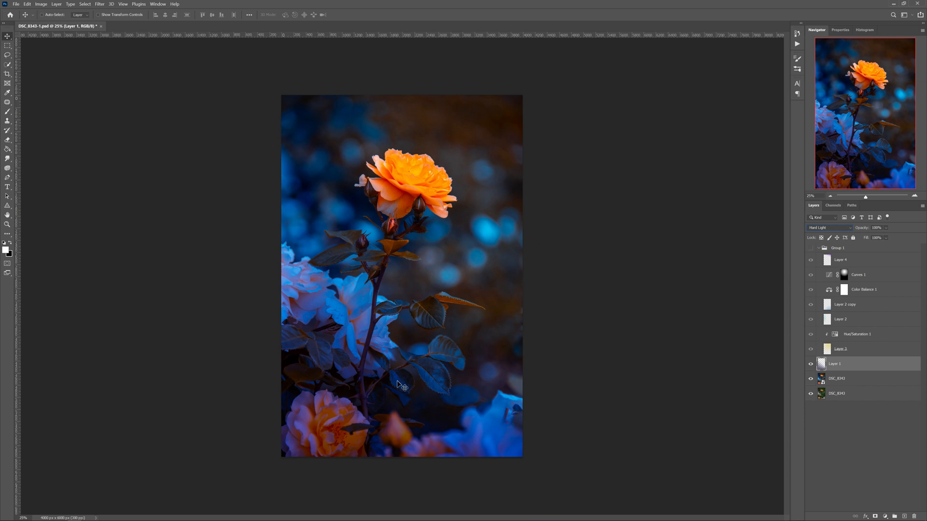
left_click(811, 364)
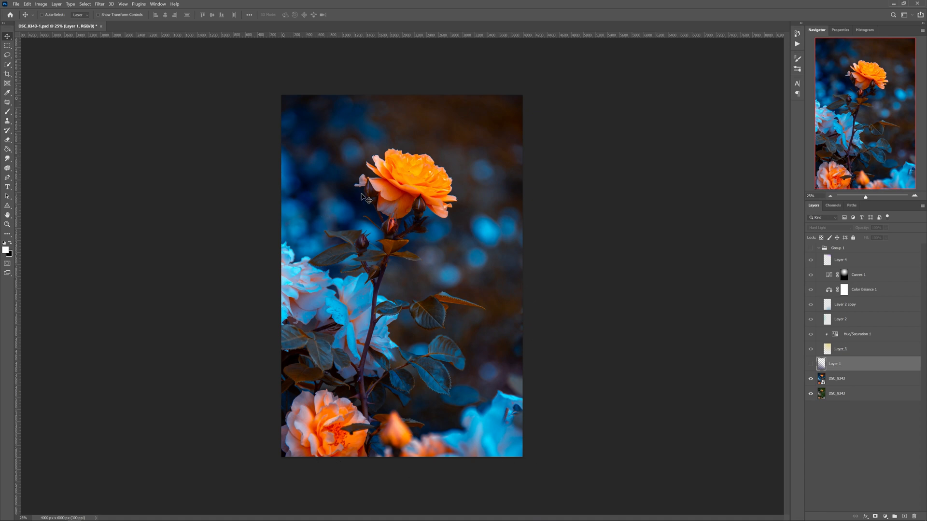
left_click(810, 365)
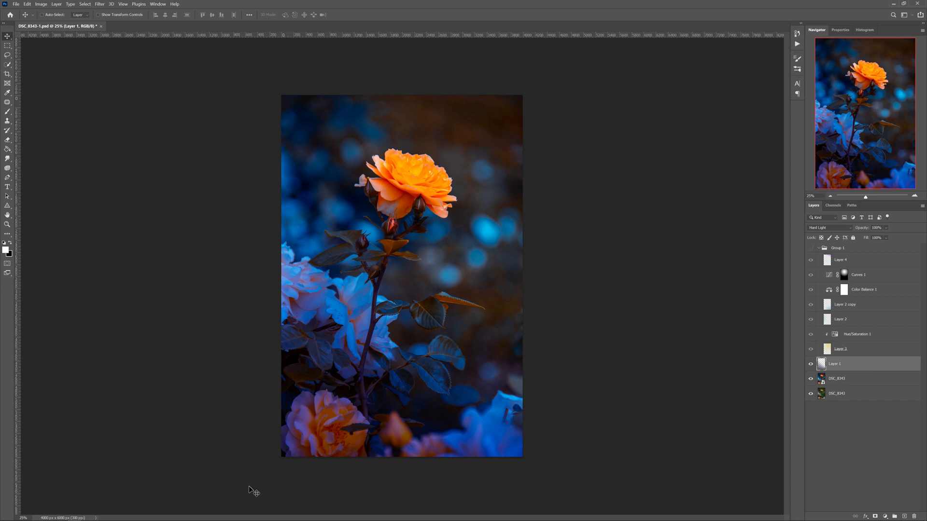
Activate the Gradient tool and set the foreground colour to dark blue 324462, sampled from the leaf beneath the upper rose
left_click(8, 149)
left_click(32, 148)
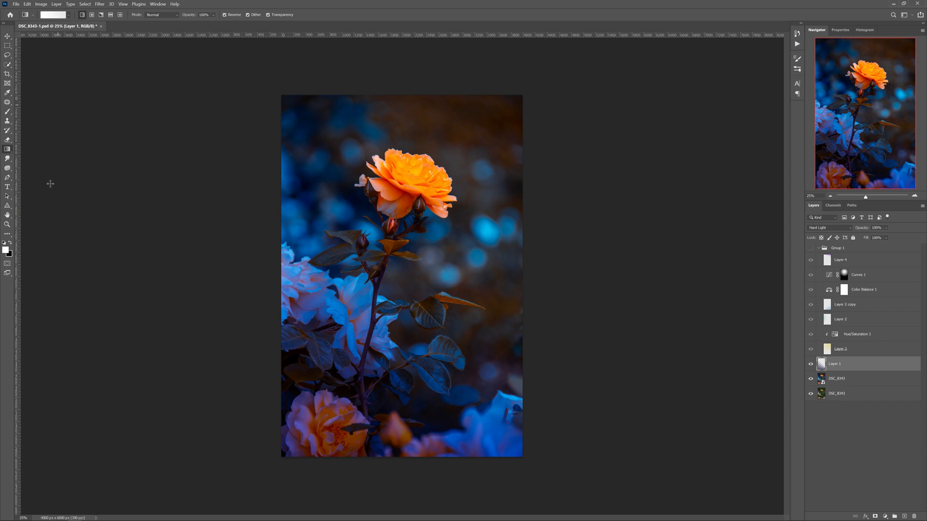
left_click(5, 250)
left_click(423, 314)
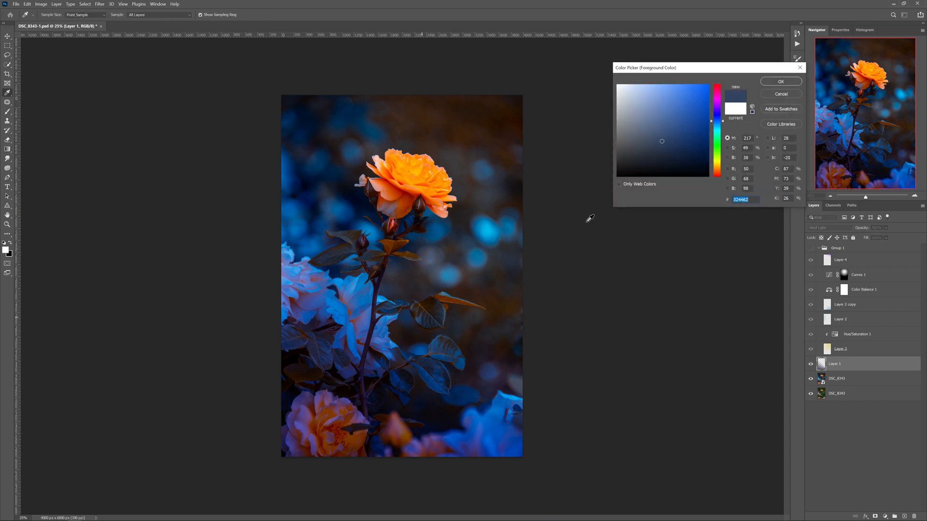
key("Return")
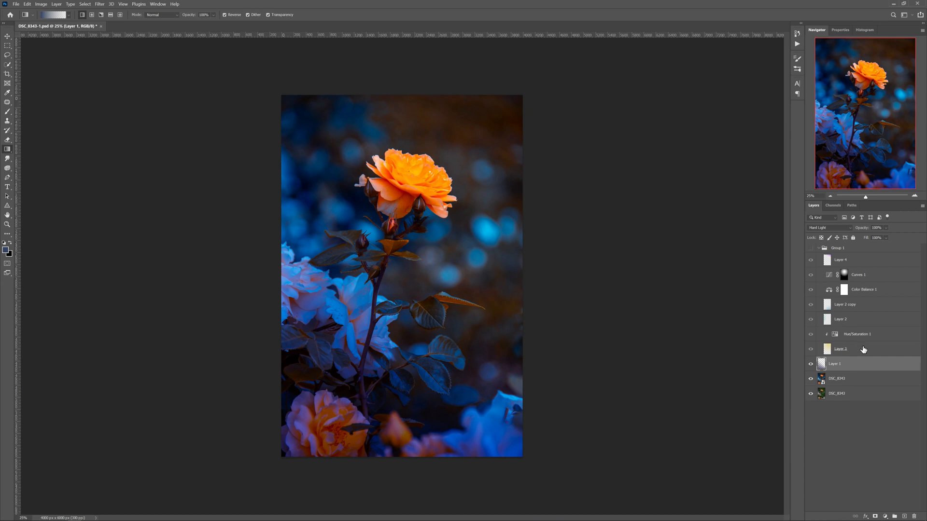
Move Layer 3 out of Group 1 to just above Layer 1 and compare its effect, leaving it visible
left_click_drag(848, 345, 837, 362)
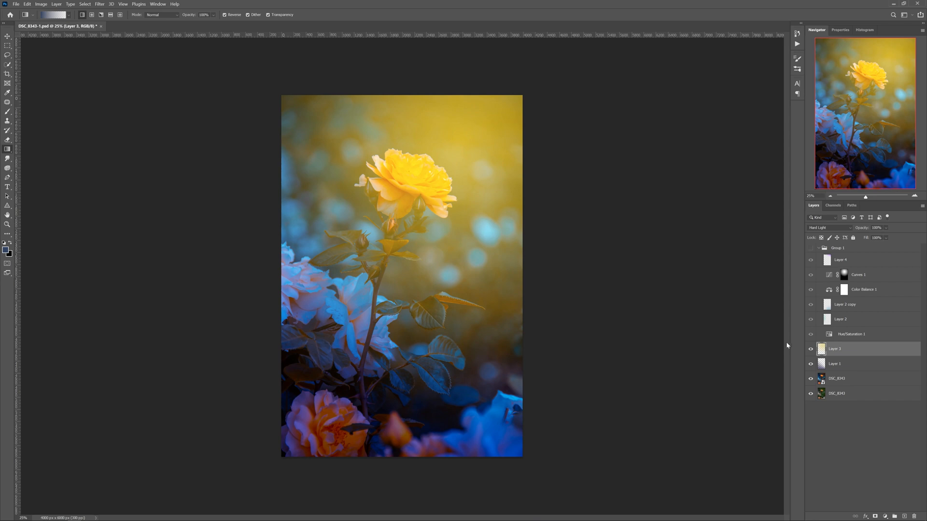
left_click(810, 349)
left_click(811, 349)
Move the Hue/Saturation 1 adjustment out of Group 1, clip it to Layer 3 and add a layer mask to it
left_click_drag(827, 335, 819, 343)
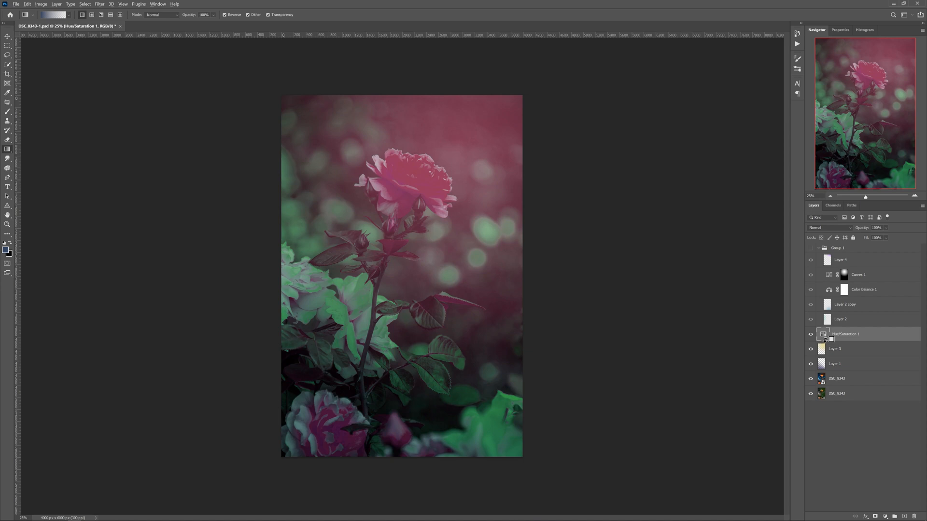
left_click(825, 341, "alt")
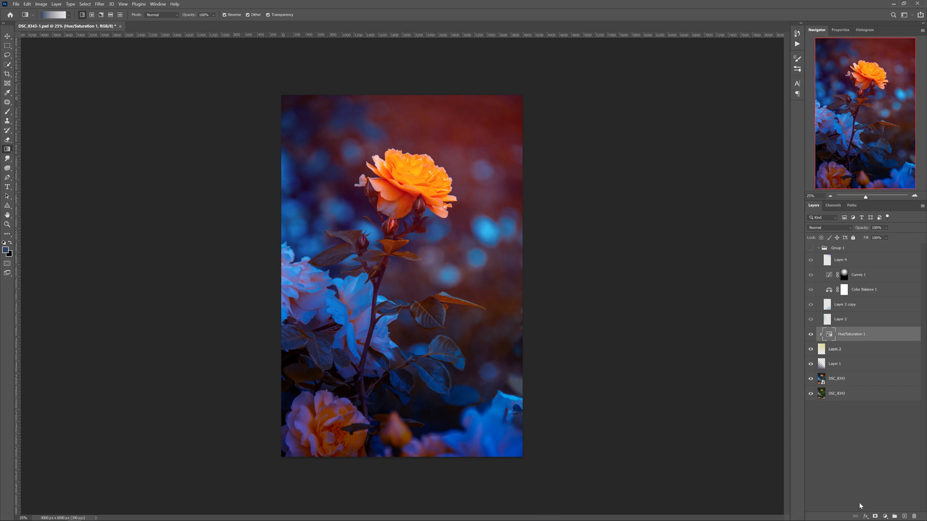
left_click(875, 516)
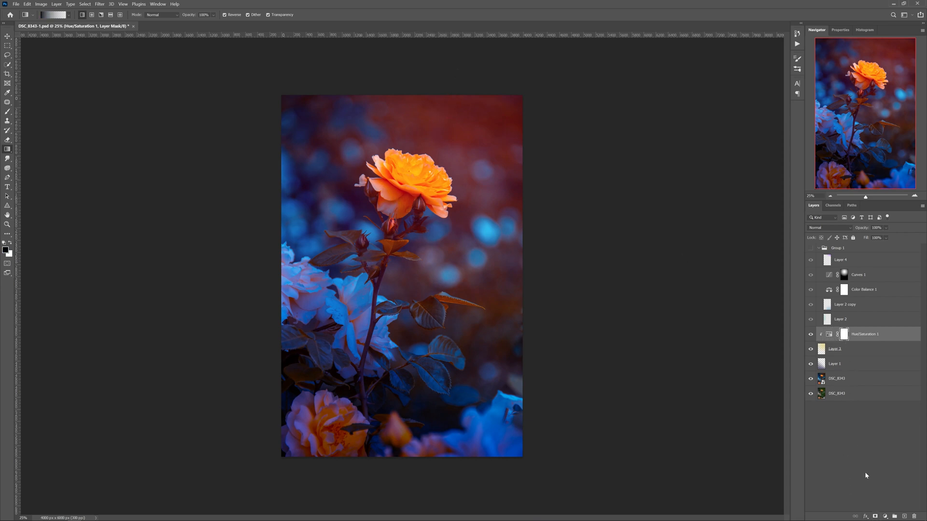
Add a second Hue/Saturation adjustment above Hue/Saturation 1 and clip it to Layer 3
left_click(885, 516)
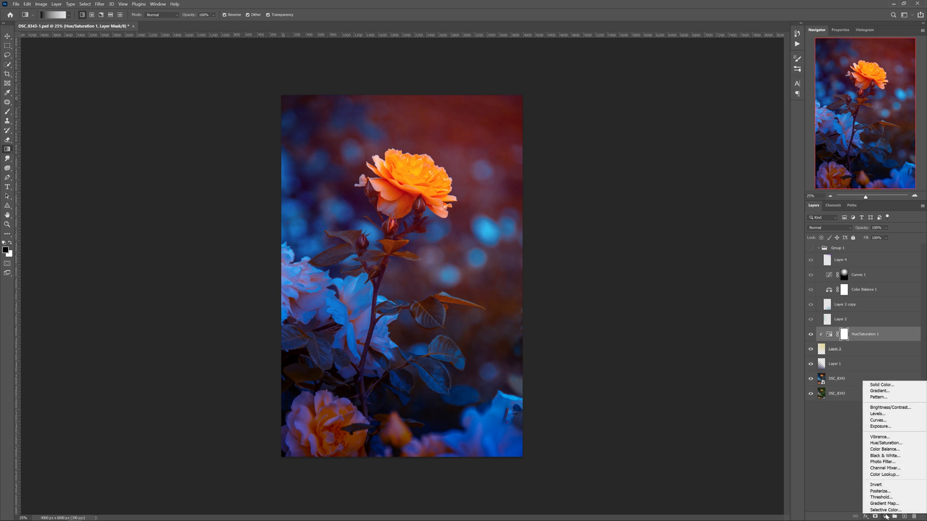
left_click(884, 443)
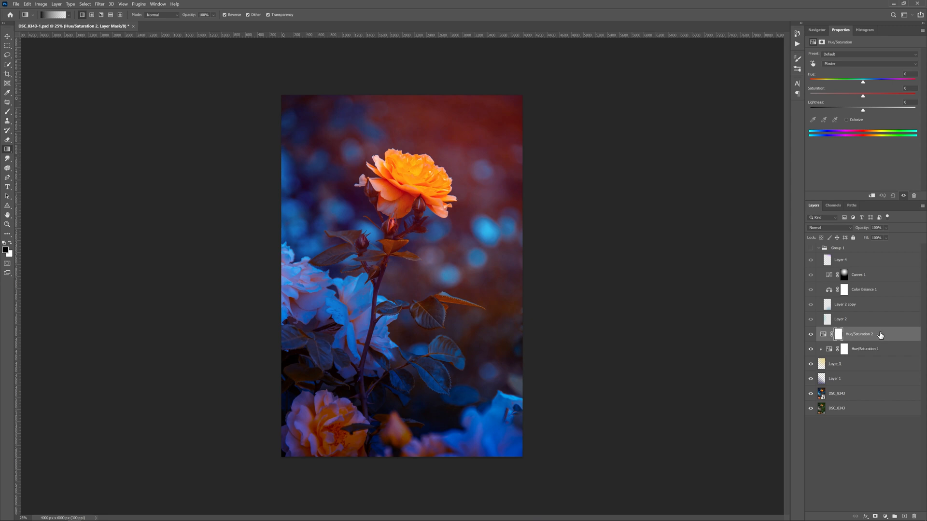
left_click_drag(838, 335, 830, 341)
left_click(831, 341, "alt")
left_click(872, 196)
left_click(873, 198)
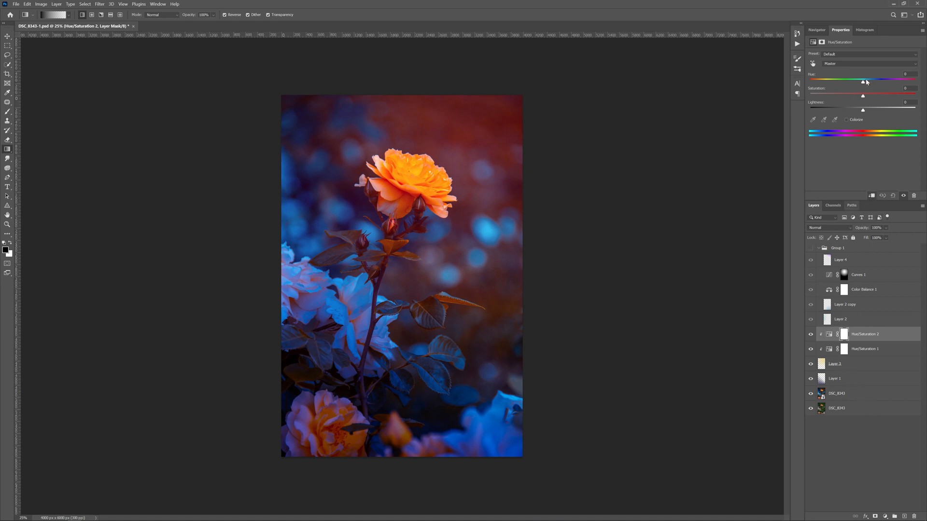
Try a negative hue shift on the second Hue/Saturation adjustment to turn the red background purple, and delete that adjustment
left_click_drag(867, 82, 844, 87)
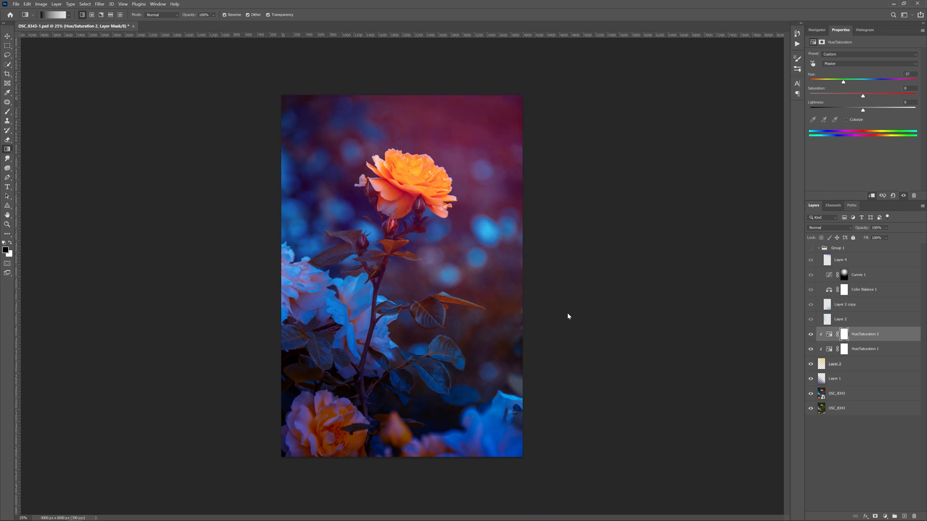
left_click(811, 335)
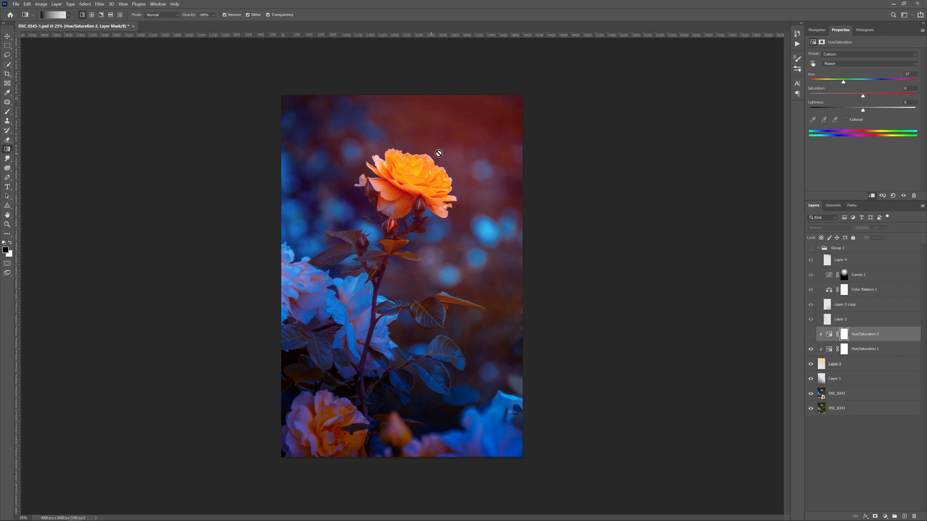
left_click_drag(869, 337, 913, 516)
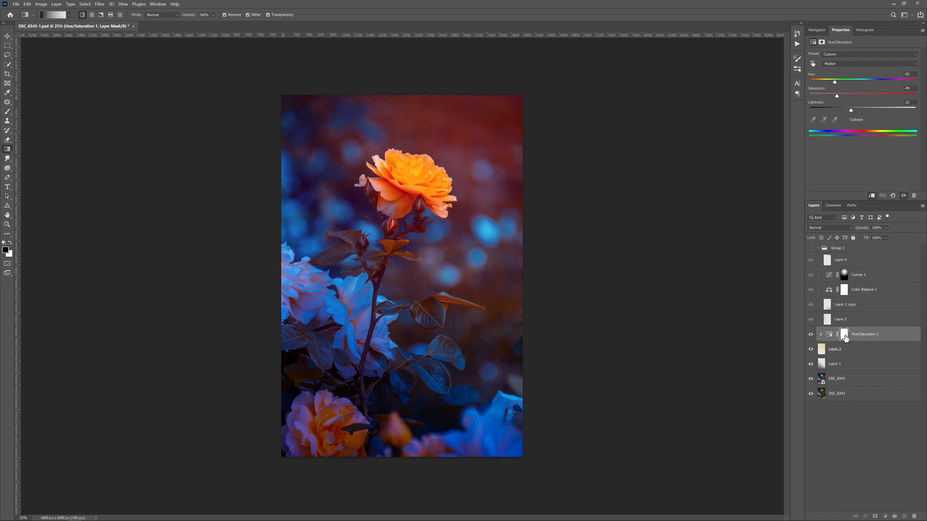
Draw a diagonal gradient on the Hue/Saturation 1 mask that keeps the effect in the photo's upper right corner, and disable the mask
left_click(844, 334)
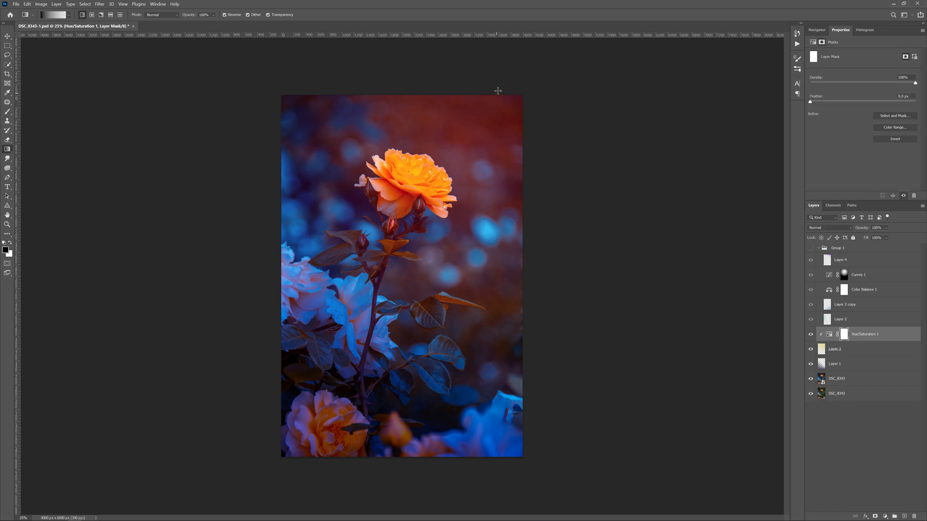
left_click_drag(500, 84, 399, 263)
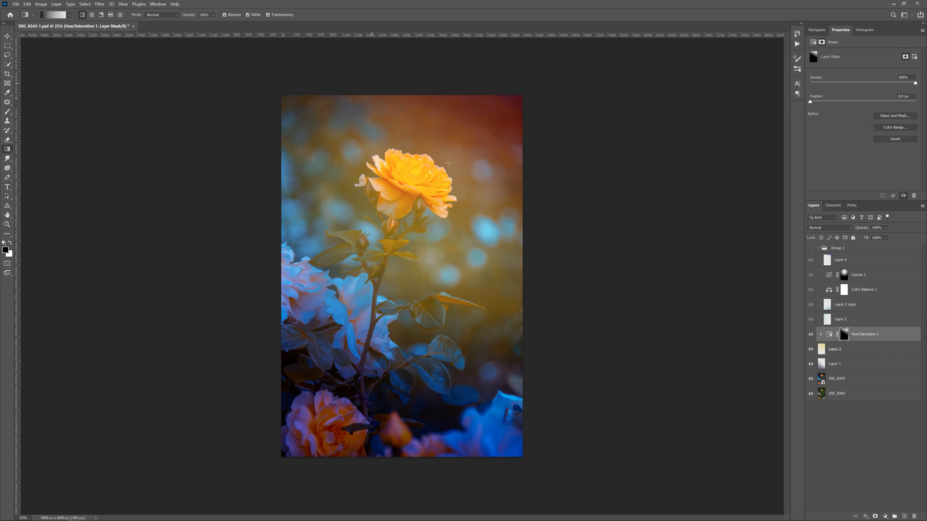
left_click(853, 349)
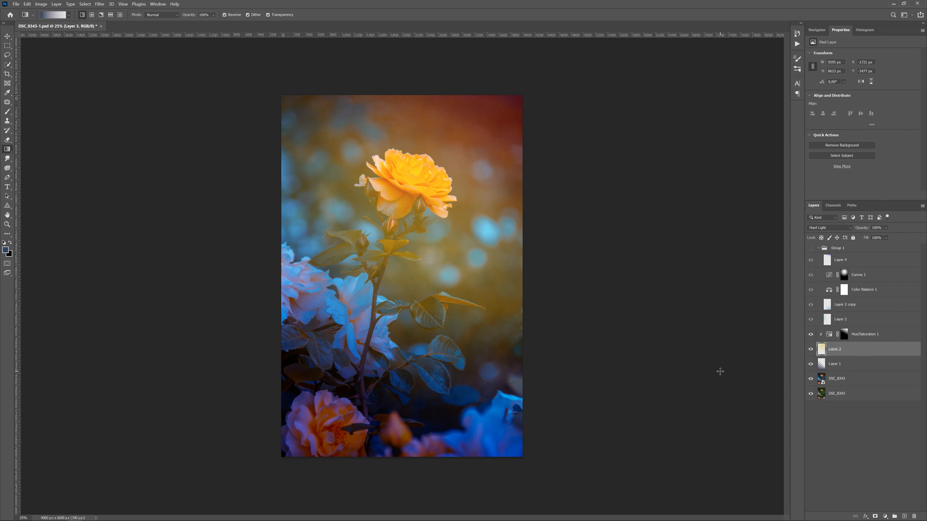
left_click(845, 335, "shift")
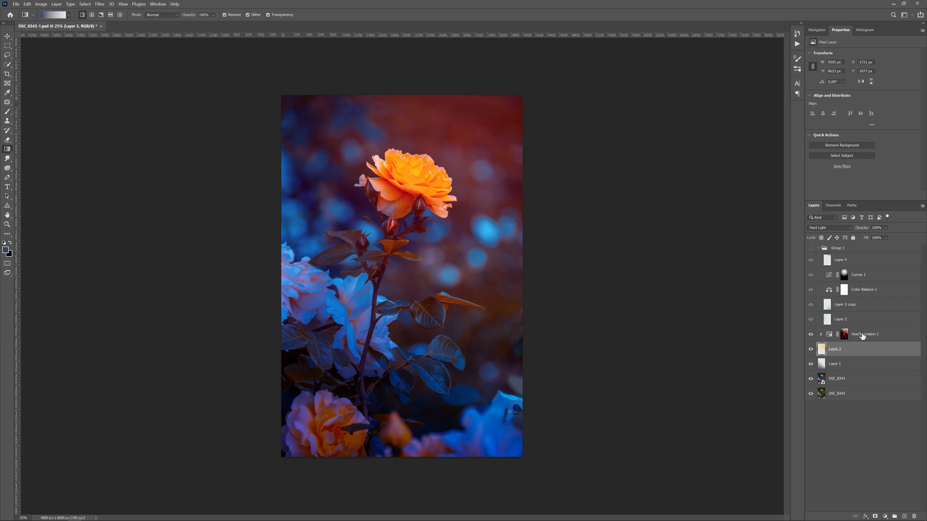
left_click(862, 336)
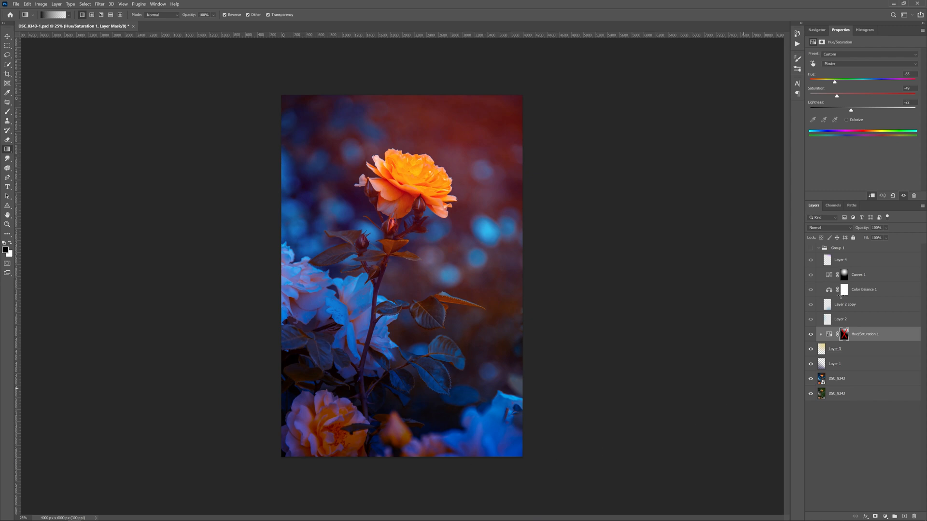
Move Layer 2 out of Group 1 to just above Hue/Saturation 1 and compare its effect, leaving it visible
left_click_drag(827, 333, 819, 329)
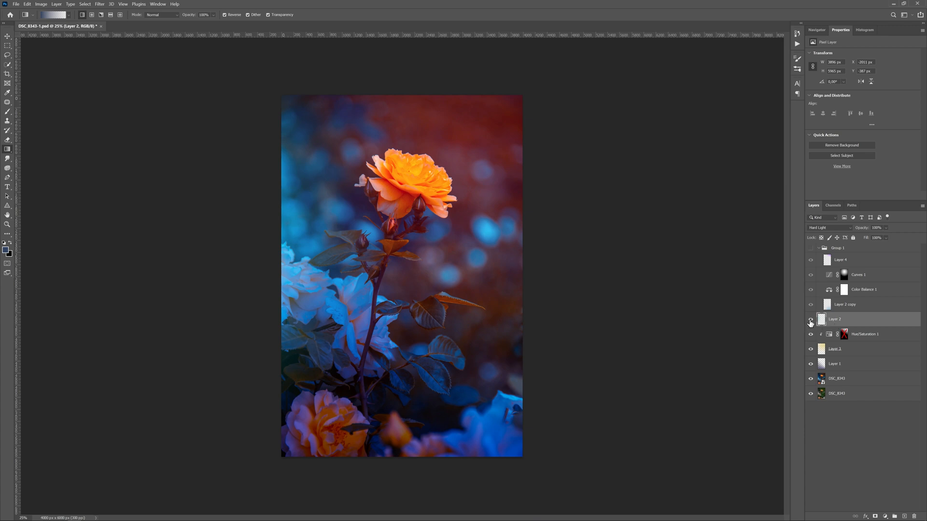
left_click(810, 321)
left_click(810, 322)
Move Layer 2 copy out of Group 1 to just above Layer 2 and compare its effect, leaving it visible
left_click_drag(826, 305, 819, 314)
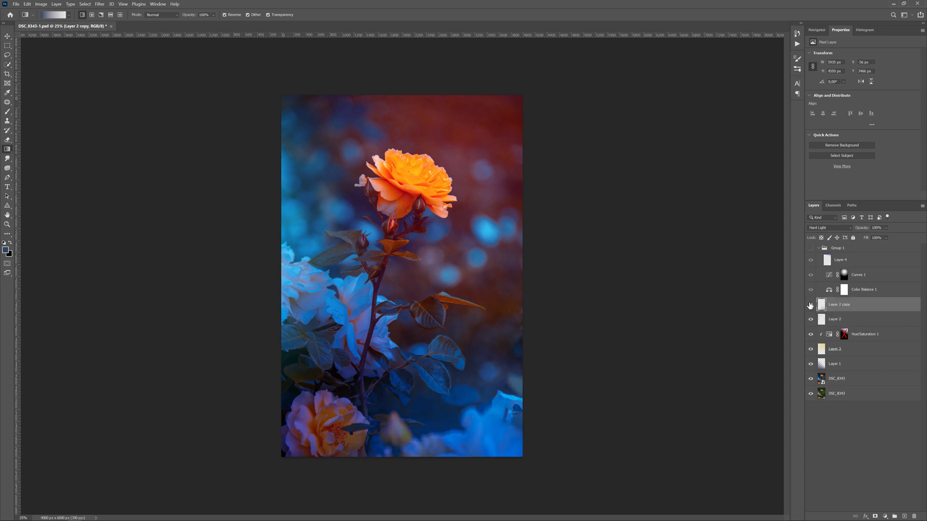
left_click(811, 304)
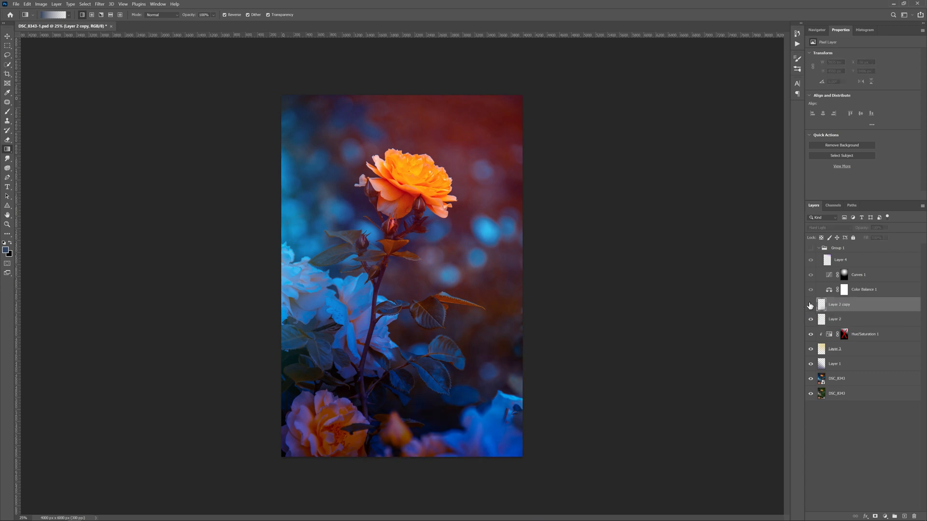
left_click(810, 304)
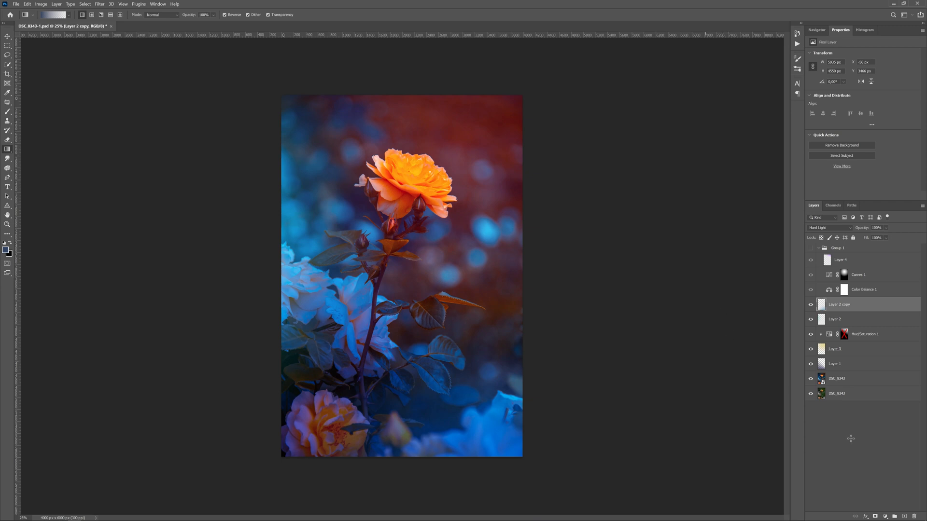
Add a layer above Layer 2 copy with a dark blue linear gradient fading in from the photo's left side, blended as Hard Light
left_click(904, 516)
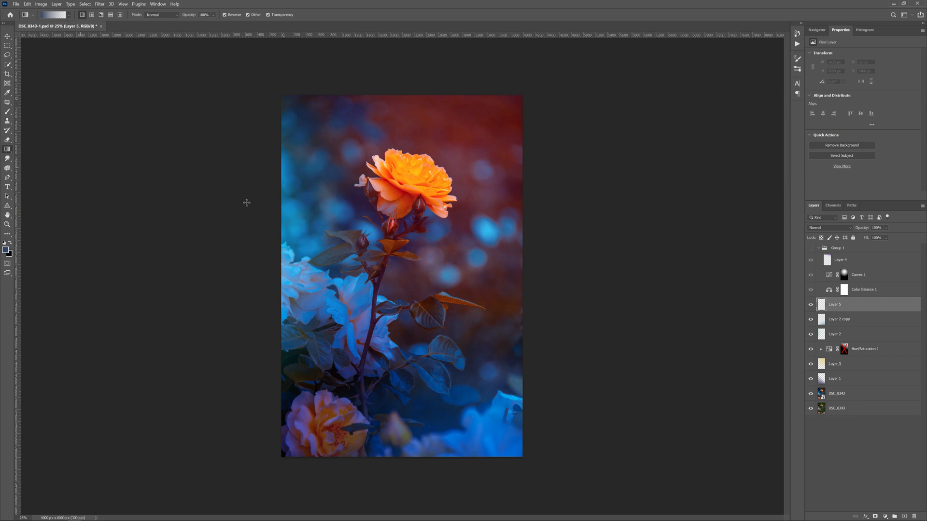
left_click_drag(453, 280, 320, 270)
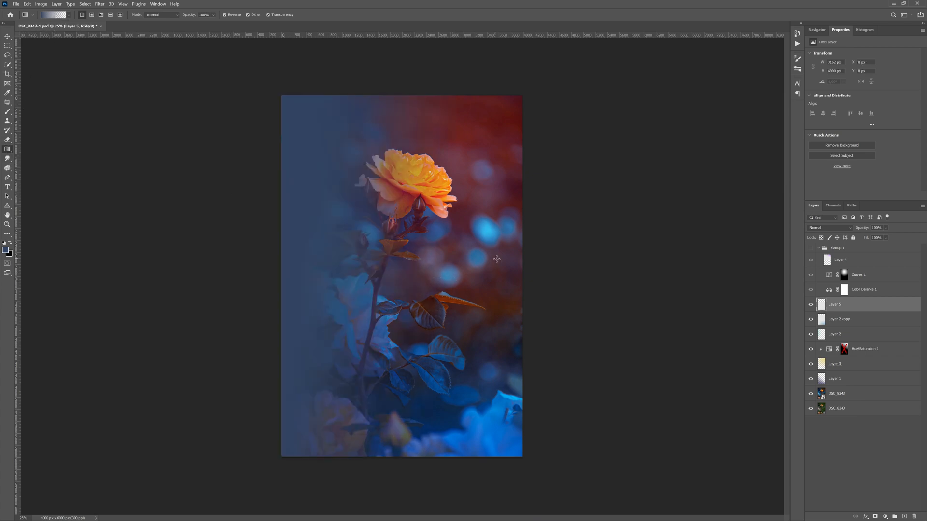
left_click(829, 227)
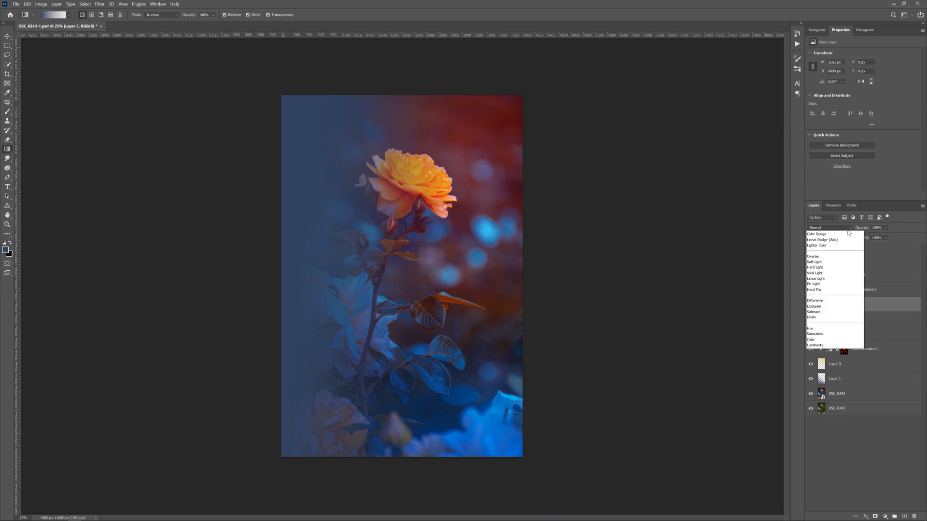
left_click(816, 328)
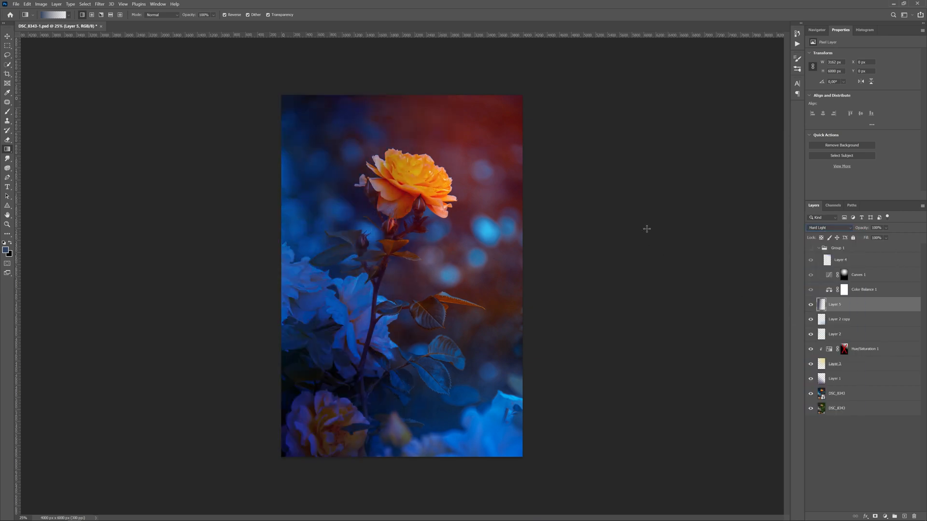
Try a hue shift of -177 on the linear gradient layer, cancel it and delete the layer
key("ctrl+u")
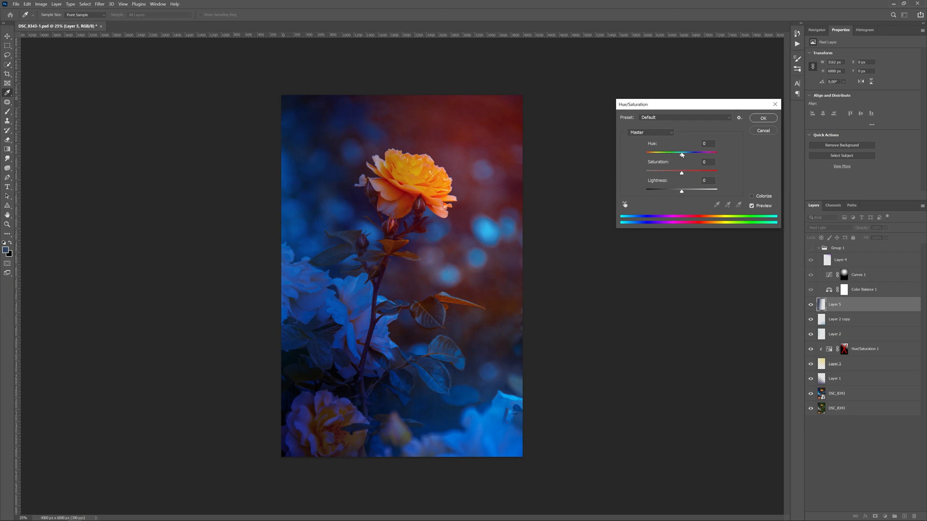
left_click_drag(682, 154, 646, 155)
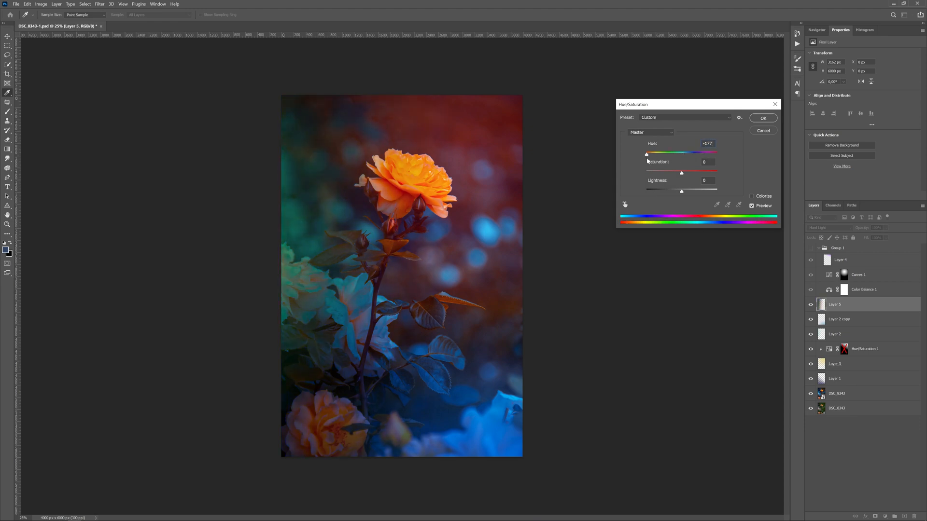
left_click(769, 132)
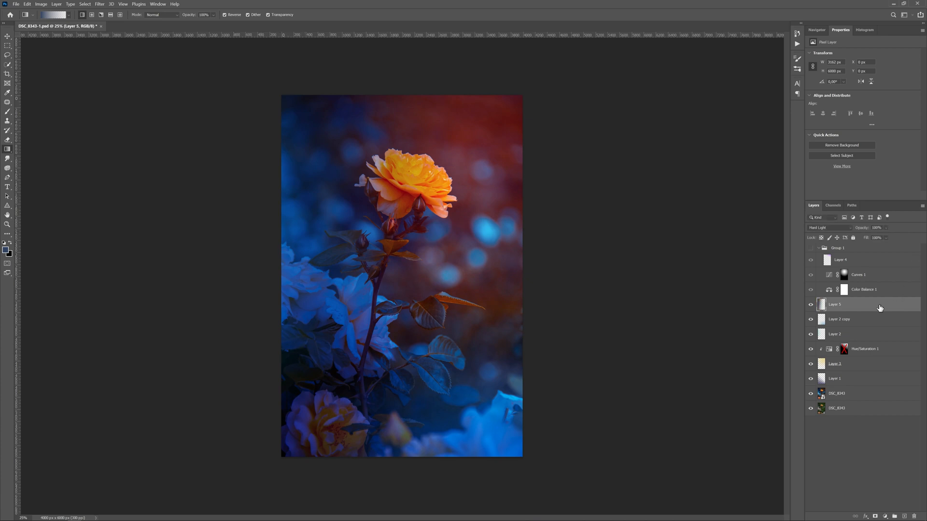
left_click_drag(879, 308, 914, 517)
Add a new layer above Layer 2 copy and draw a dark blue radial gradient centred just below the upper rose
left_click(904, 517)
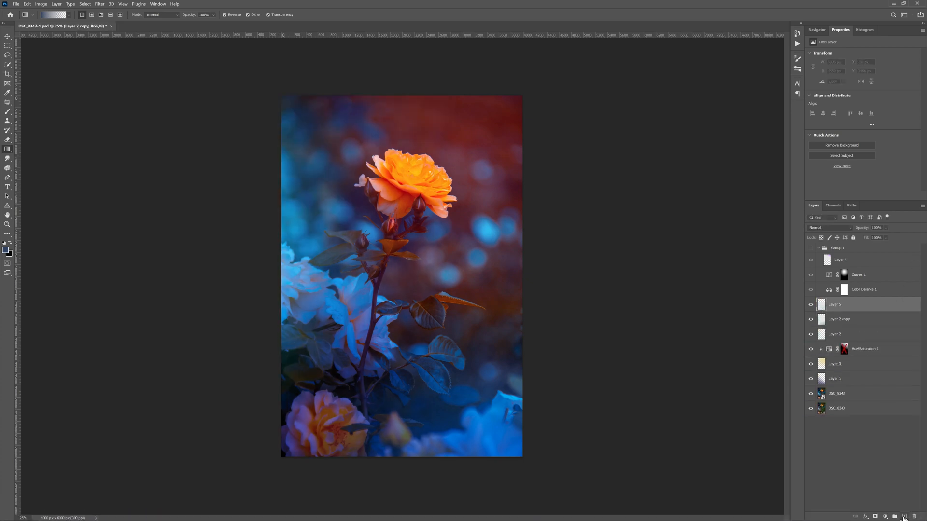
left_click(92, 14)
left_click_drag(394, 239, 290, 239)
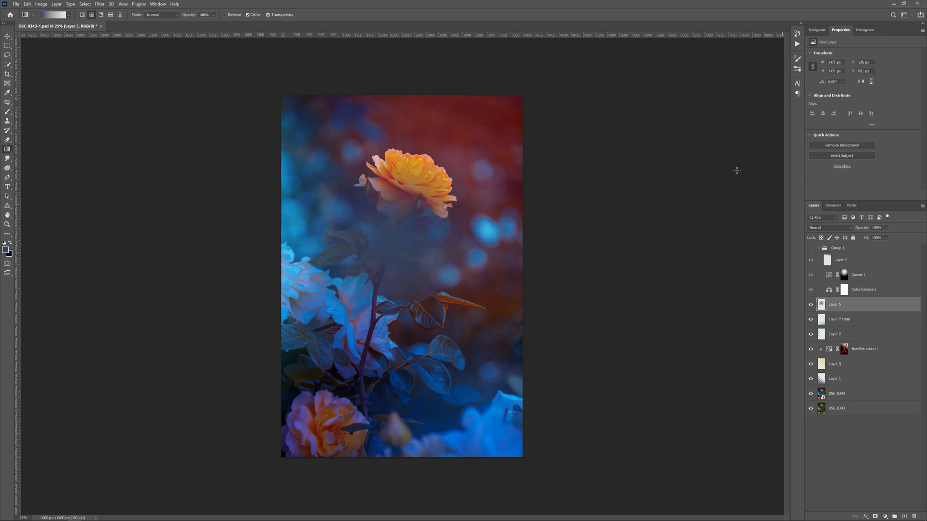
Try to move the radial gradient beyond the photo's lower right edge with Free Transform
key("ctrl+t")
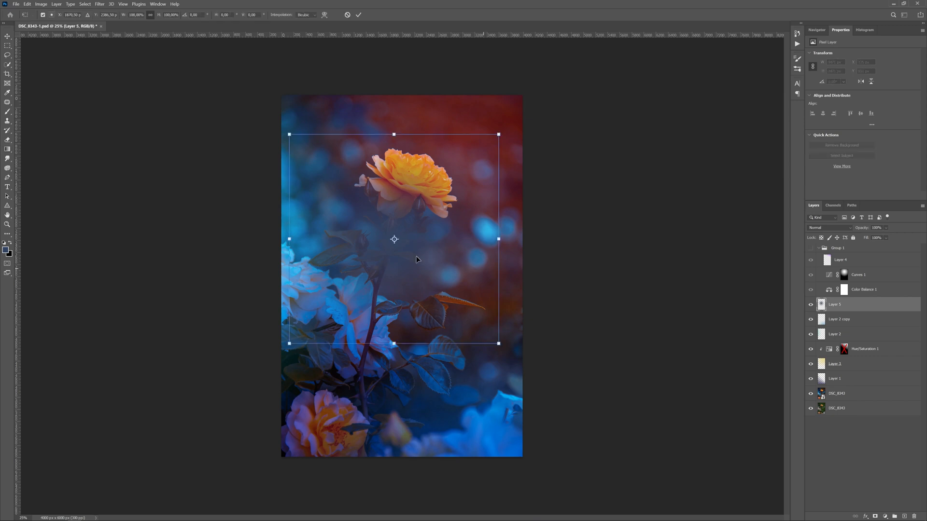
left_click_drag(415, 238, 527, 461)
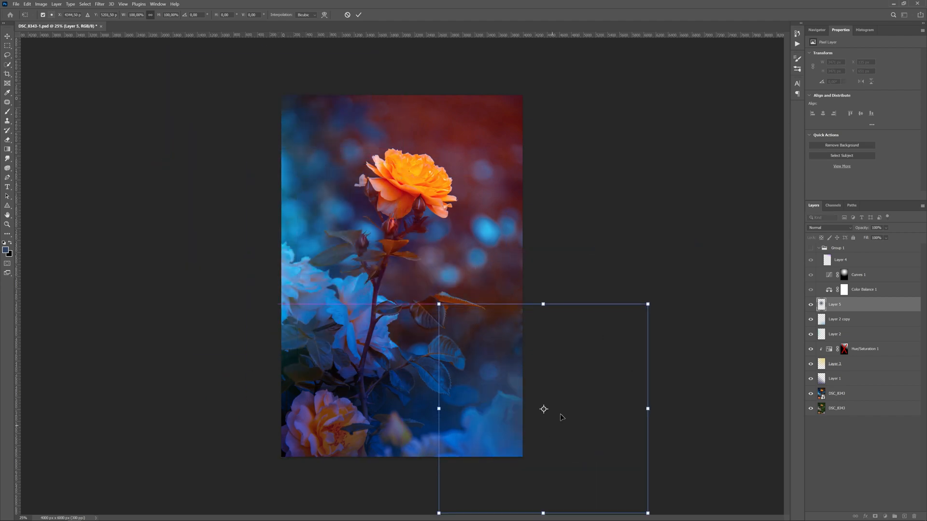
left_click(347, 15)
Turn the radial gradient into a Hard Light glow with inverted colours and move it onto the lower left rose
left_click(834, 227)
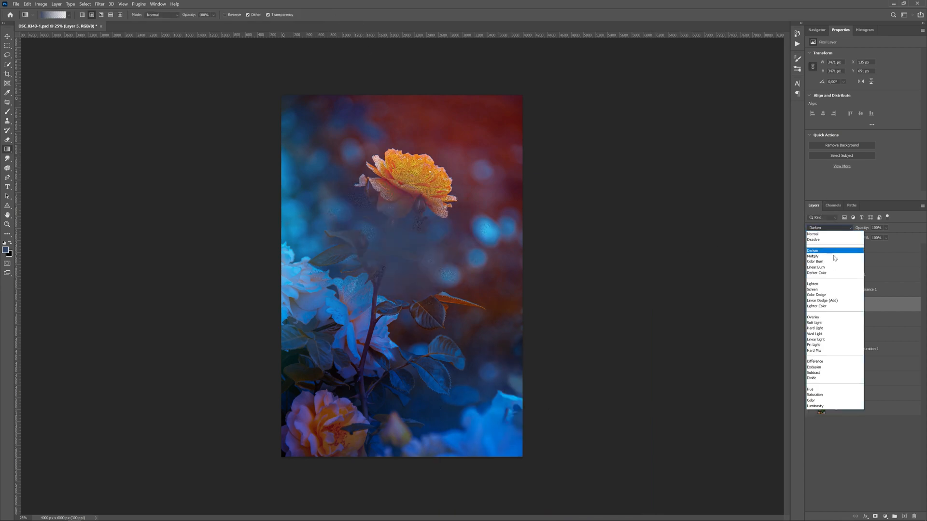
left_click(816, 328)
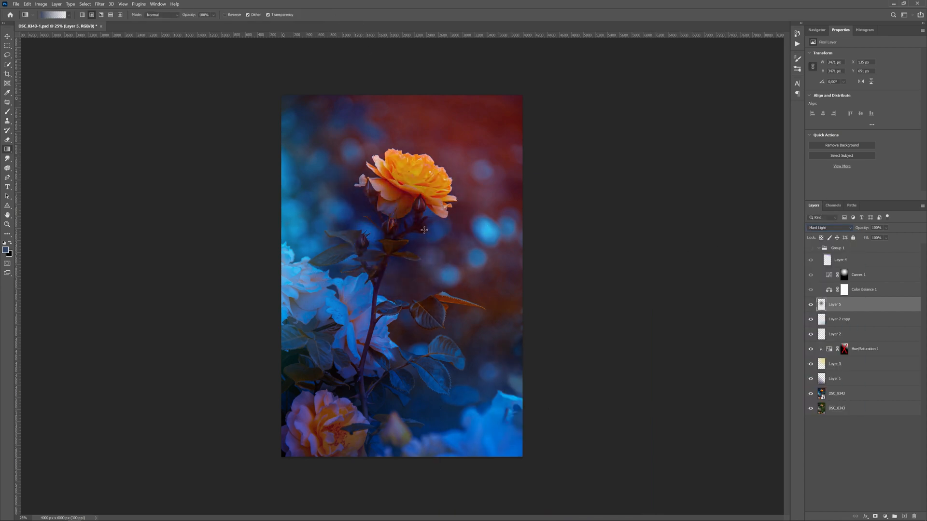
key("ctrl+i")
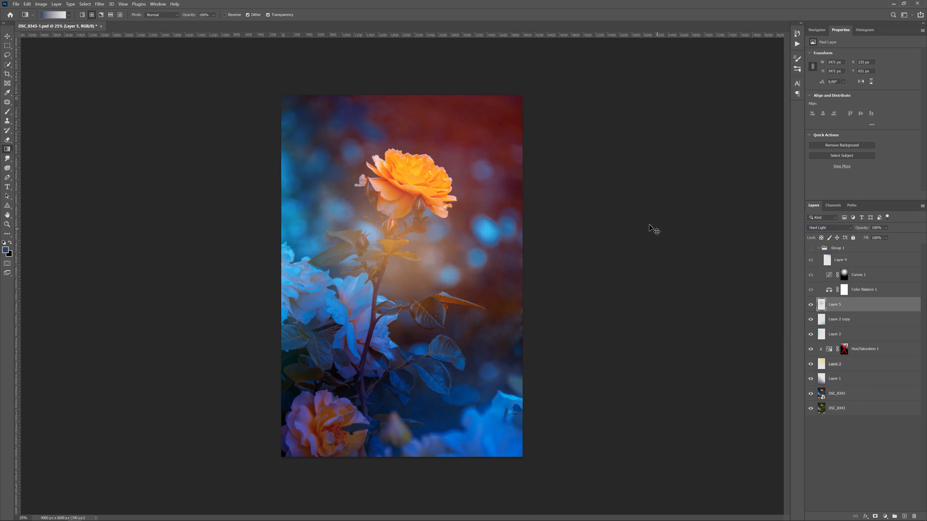
key("v")
left_click_drag(428, 282, 317, 416)
Try recolouring the glow over the lower left rose with hue -4, saturation +100 and lightness -27
key("ctrl+u")
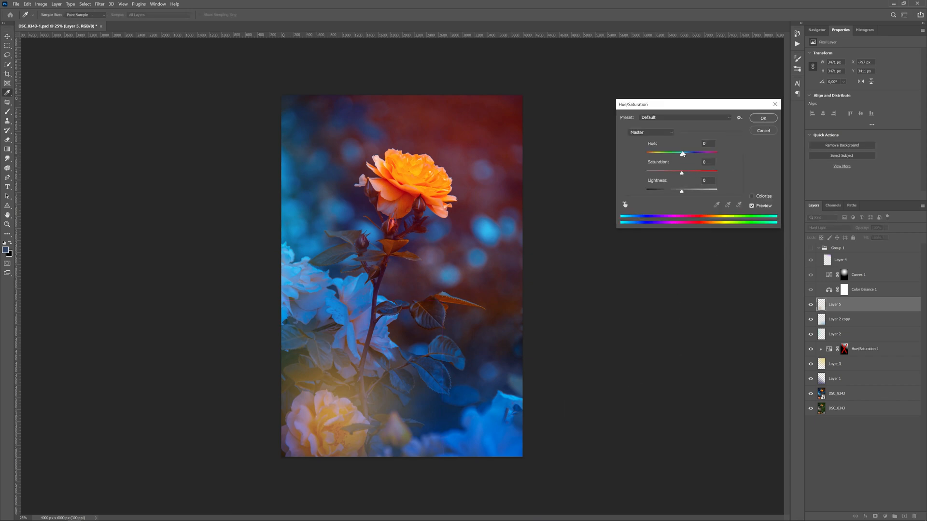
mouse_move(682, 153)
left_mouse_down()
mouse_move(710, 155)
mouse_move(696, 175)
mouse_move(680, 154)
left_mouse_up()
left_click_drag(682, 191, 715, 174)
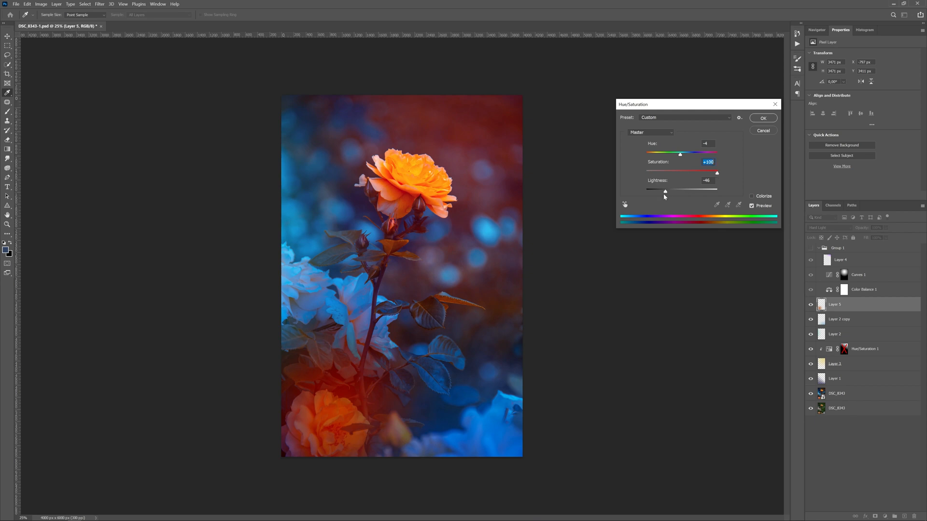
left_click_drag(664, 192, 672, 190)
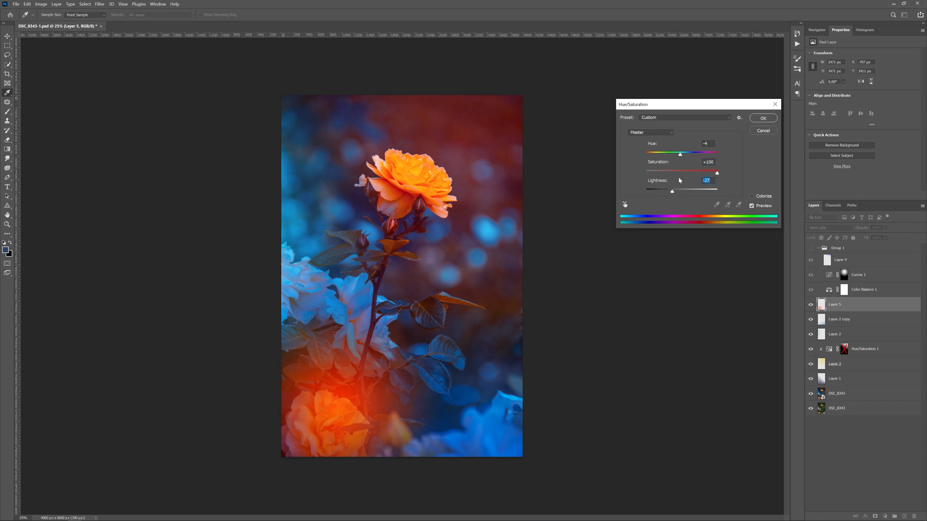
Try a magenta hue shift with saturation +67 on the glow, cancel the adjustment and delete the glow layer
left_click_drag(681, 155, 661, 160)
left_click(704, 172)
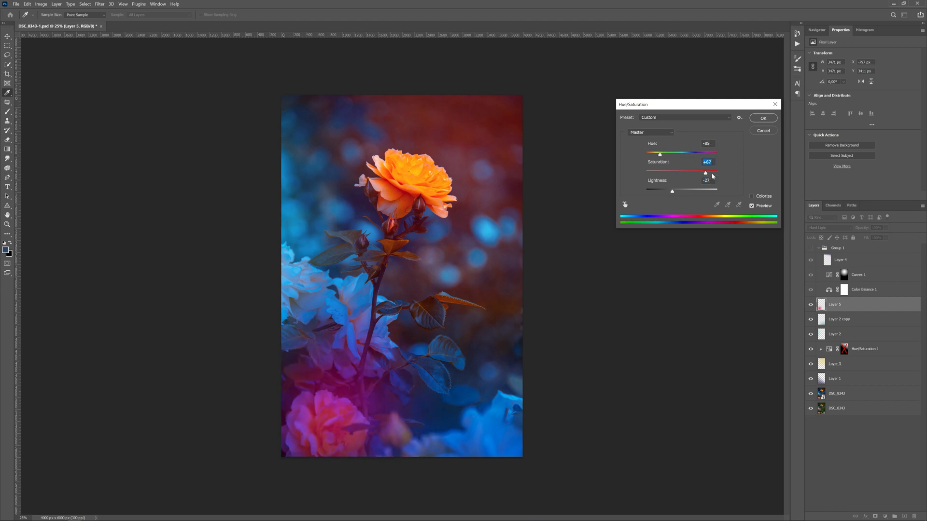
left_click(763, 130)
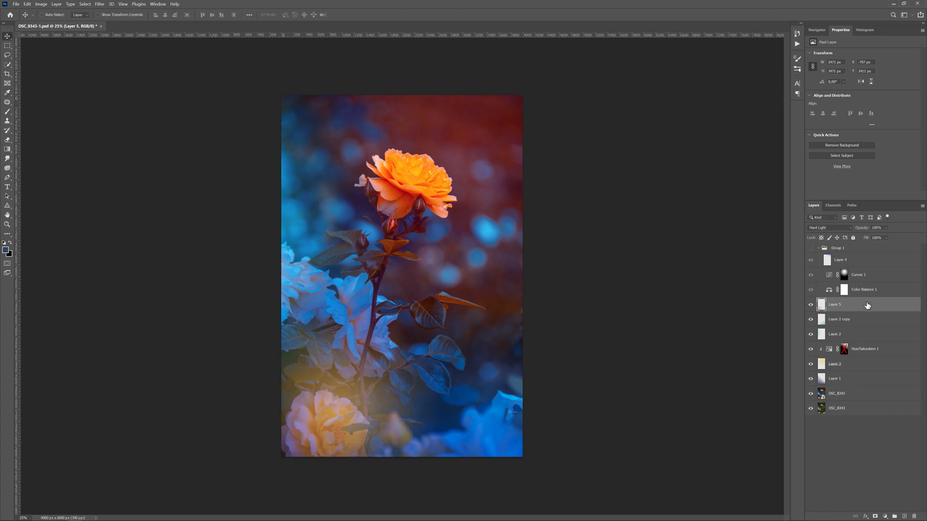
left_click_drag(878, 303, 913, 516)
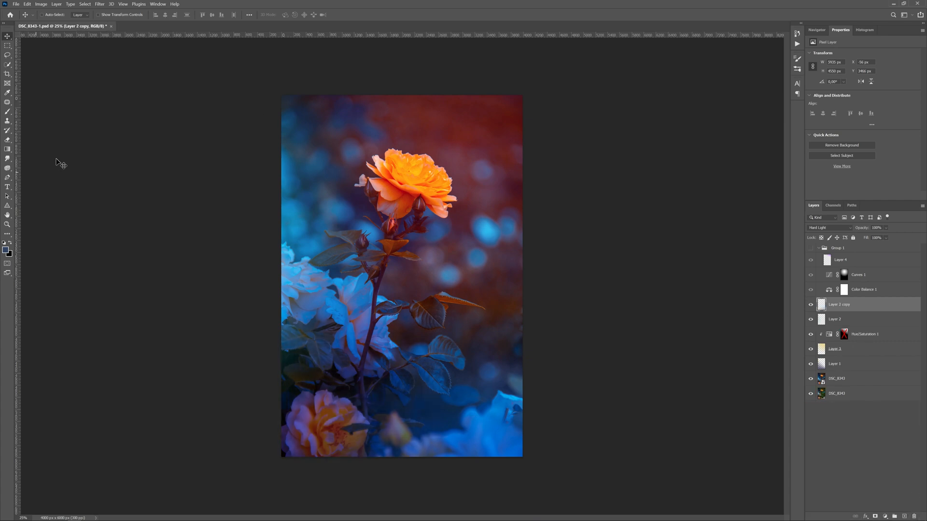
Set the Gradient tool to a linear gradient with Reverse enabled
left_click(7, 149)
left_click(82, 14)
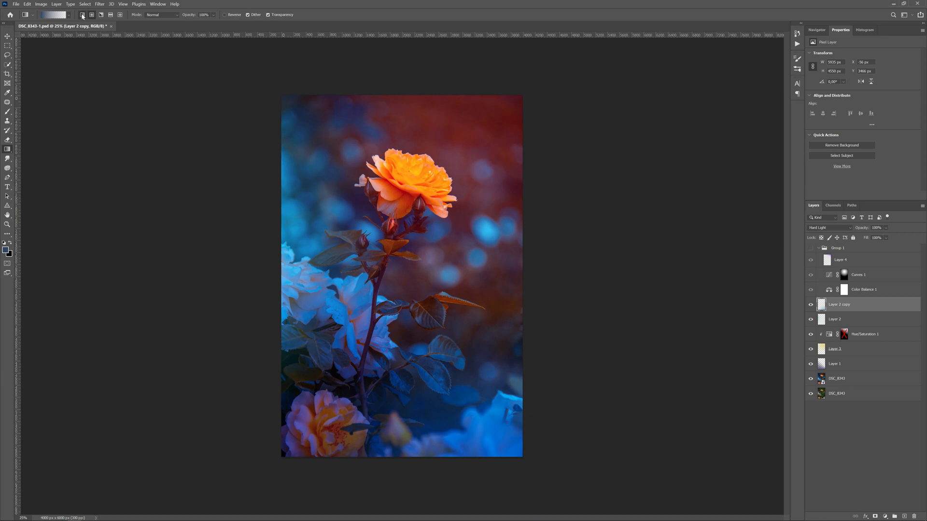
left_click(232, 15)
Turn on the Color Balance 1 layer and compare the rose photo with and without its effect
left_click_drag(854, 290, 852, 295)
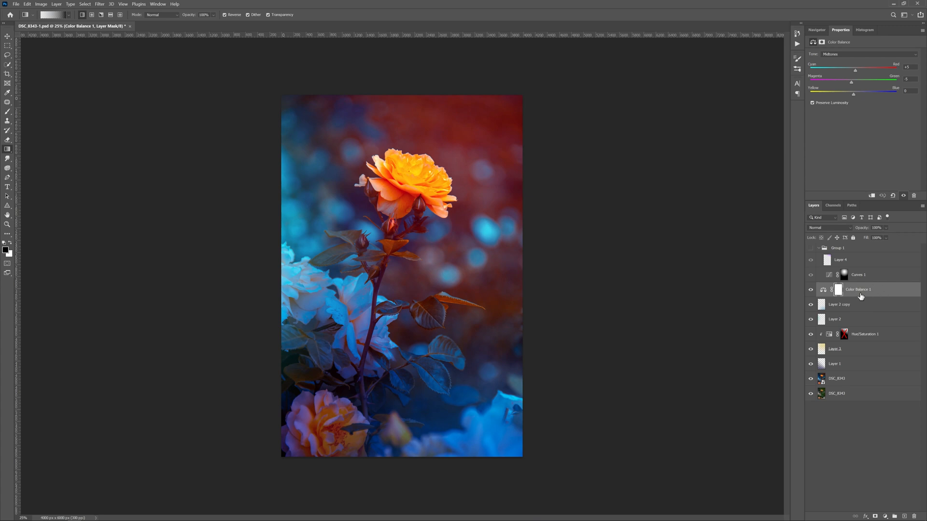
left_click(811, 290)
left_click(810, 290)
left_click(810, 290)
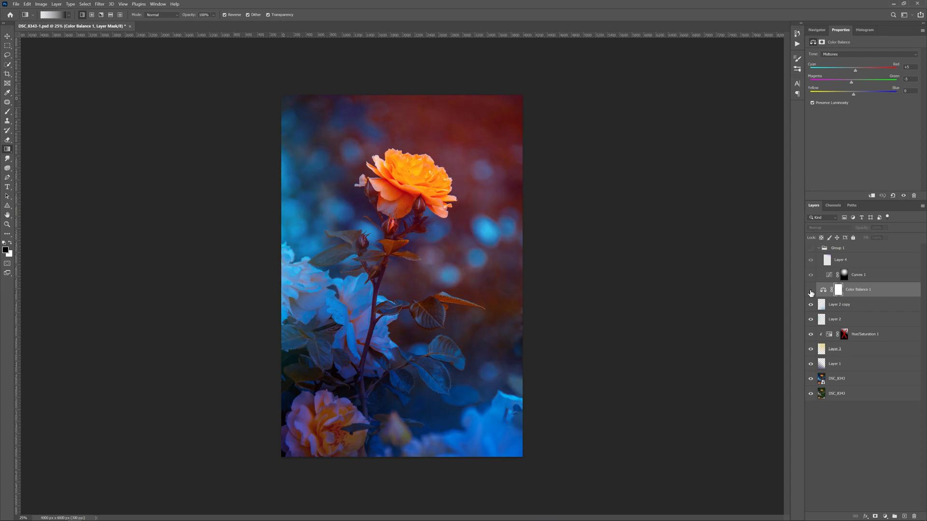
left_click(810, 291)
left_click(810, 290)
left_click(811, 291)
left_click(823, 289)
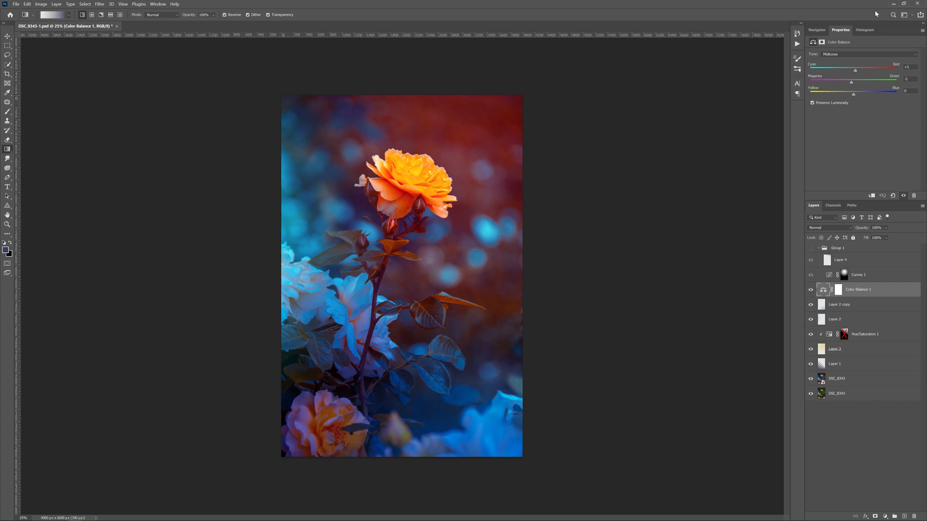
Review the Color Balance 1 values for highlights, shadows and midtones, undoing a trial shift of the highlights' yellow-blue balance
left_click(855, 55)
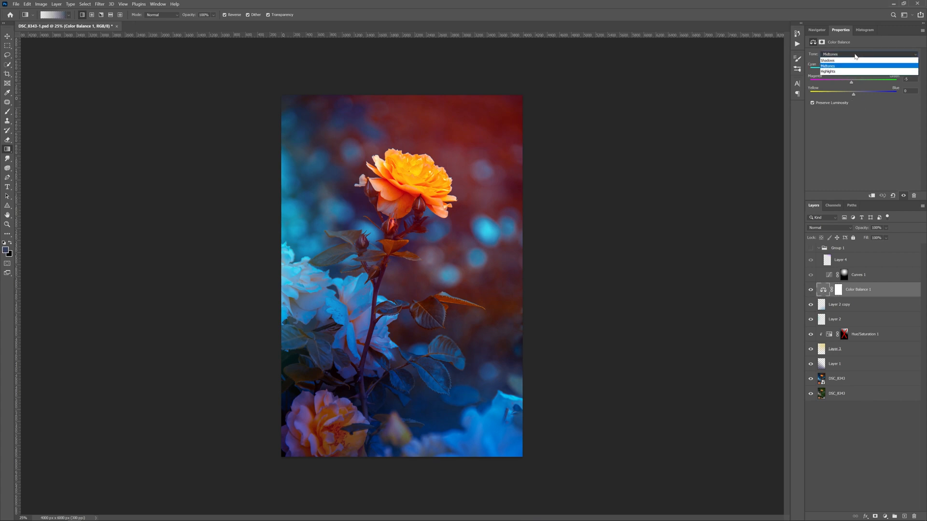
left_click(853, 73)
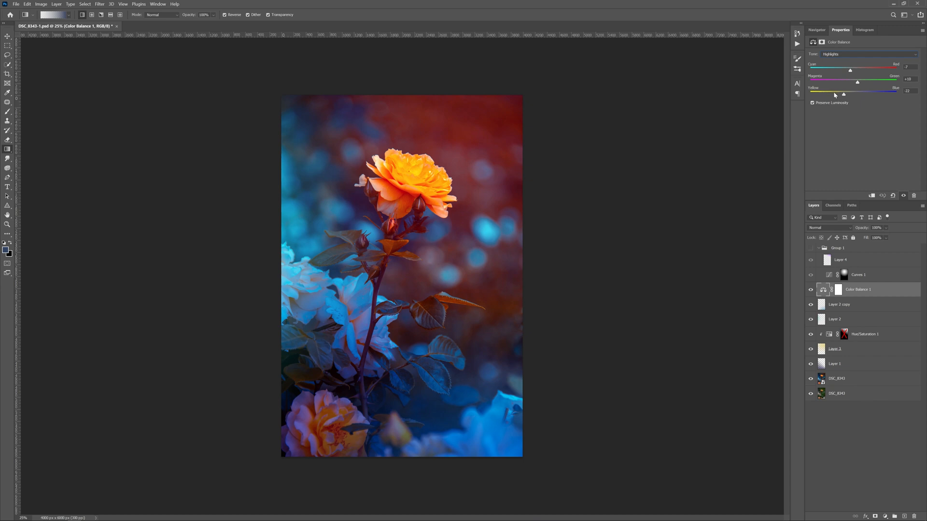
mouse_move(843, 96)
left_mouse_down()
mouse_move(828, 96)
mouse_move(843, 97)
left_mouse_up()
key("ctrl+z")
left_click(841, 55)
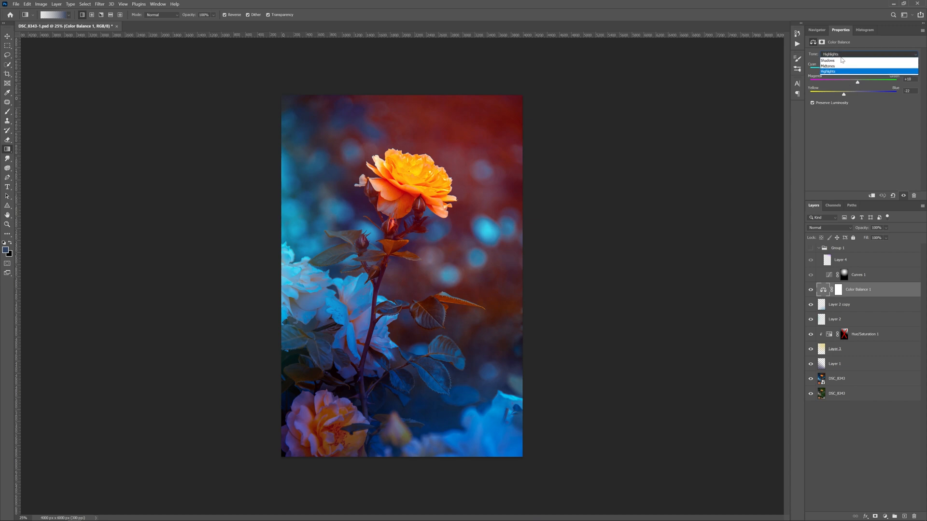
left_click(840, 59)
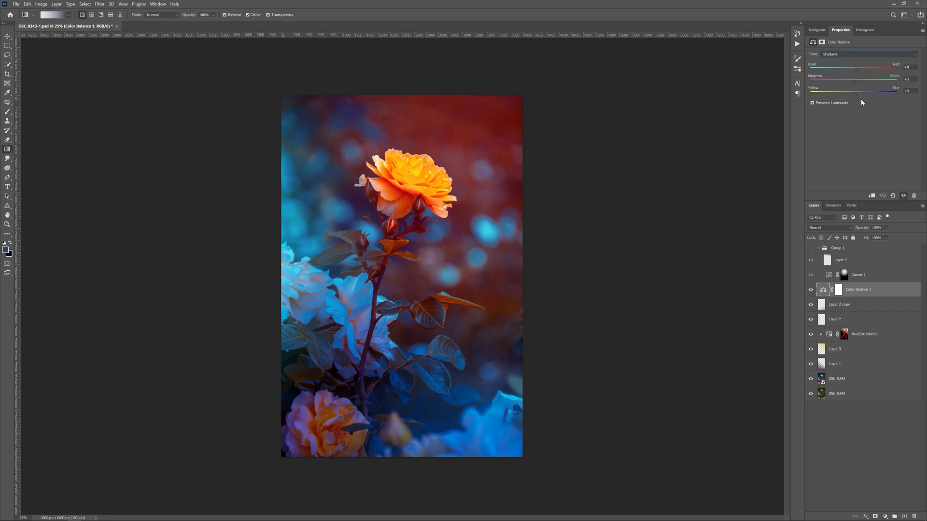
left_click(859, 54)
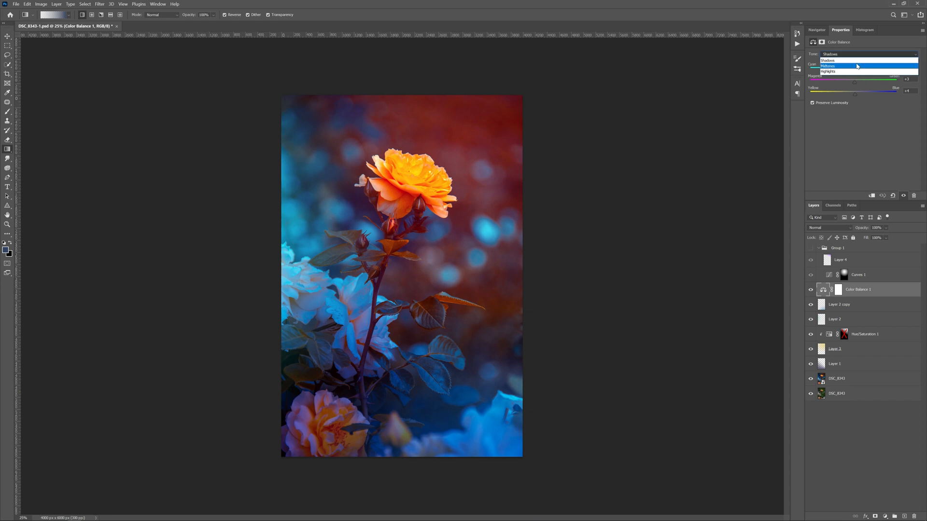
left_click(856, 69)
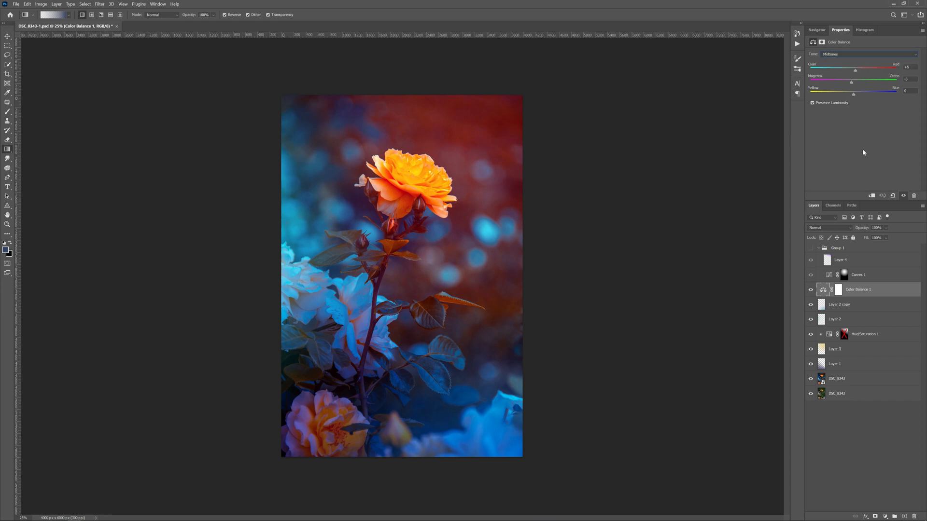
Hide Color Balance 1 and try a new Color Balance adjustment with midtones at magenta-green -10 and yellow-blue +21
left_click(811, 289)
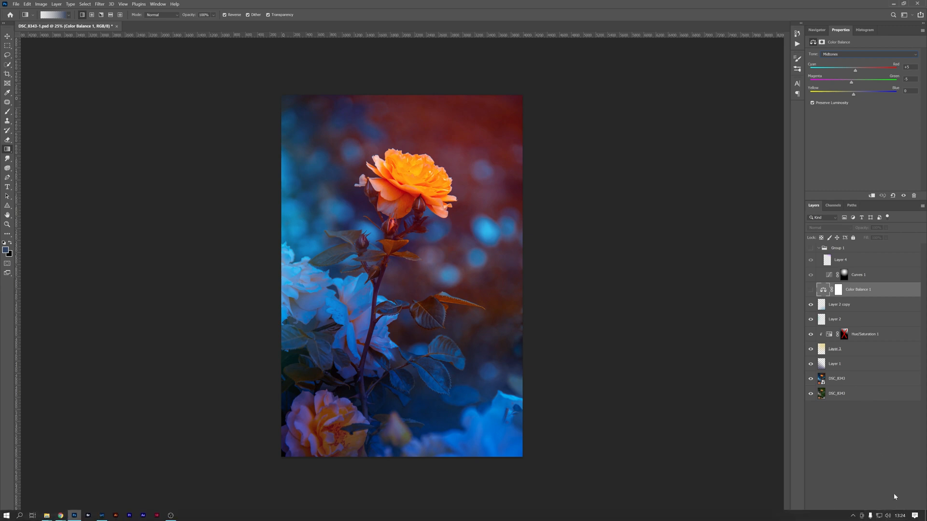
left_click(884, 516)
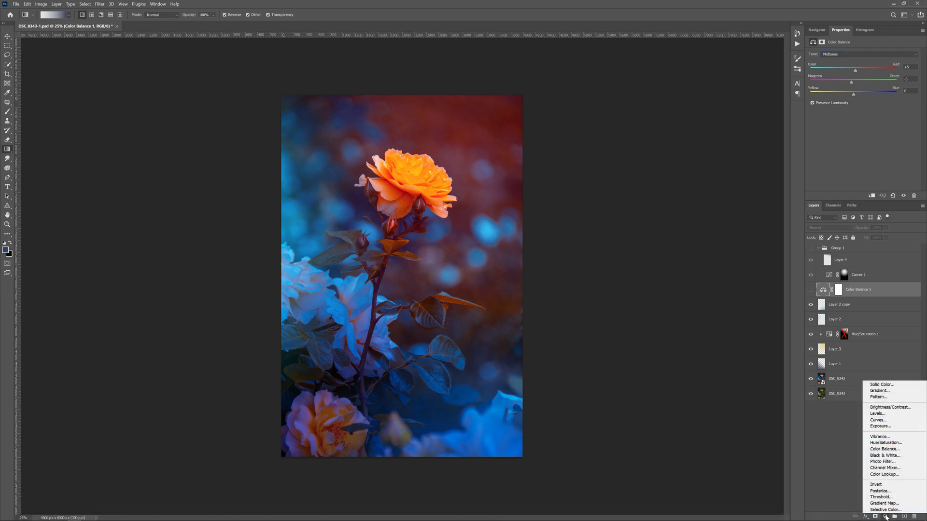
left_click(884, 449)
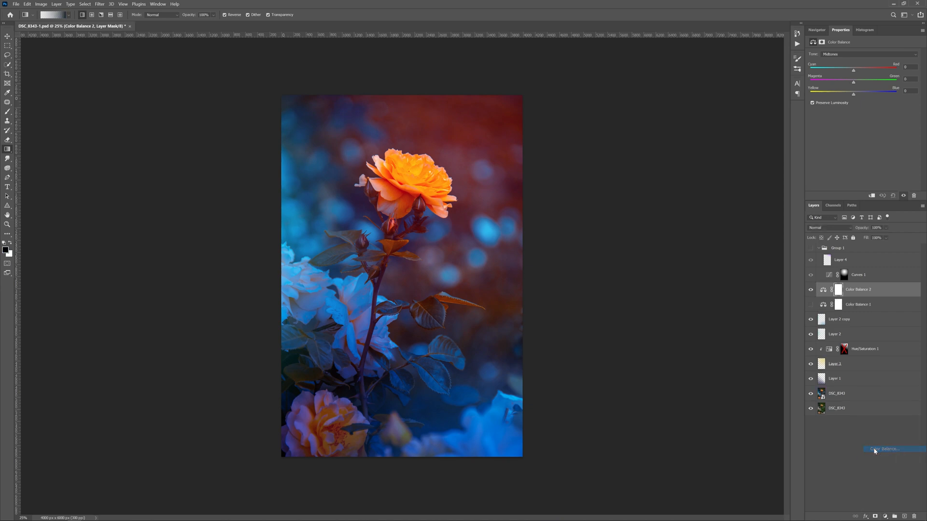
left_click_drag(853, 84, 830, 88)
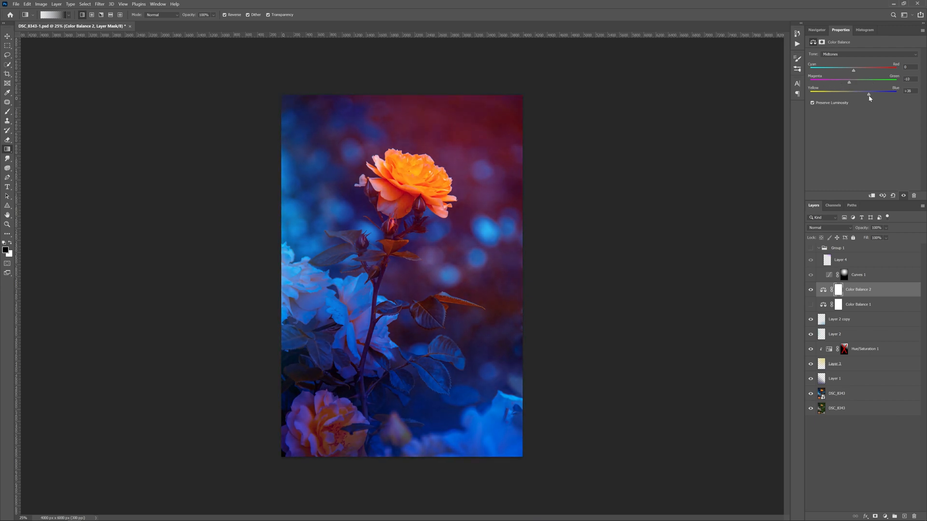
left_click_drag(869, 98, 862, 96)
Try highlights of cyan-red -6, magenta-green +19 and yellow-blue -36 on the new Color Balance adjustment
left_click(862, 54)
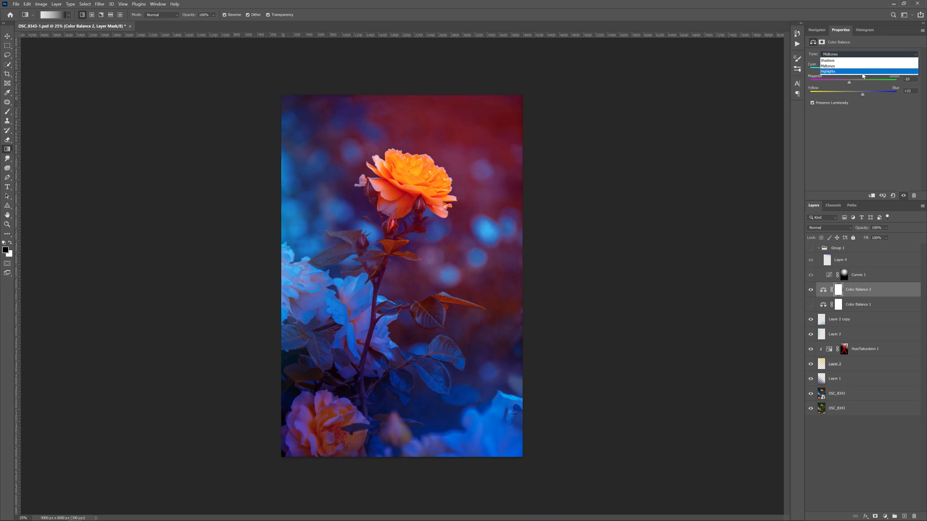
left_click(863, 72)
left_click_drag(853, 94, 861, 72)
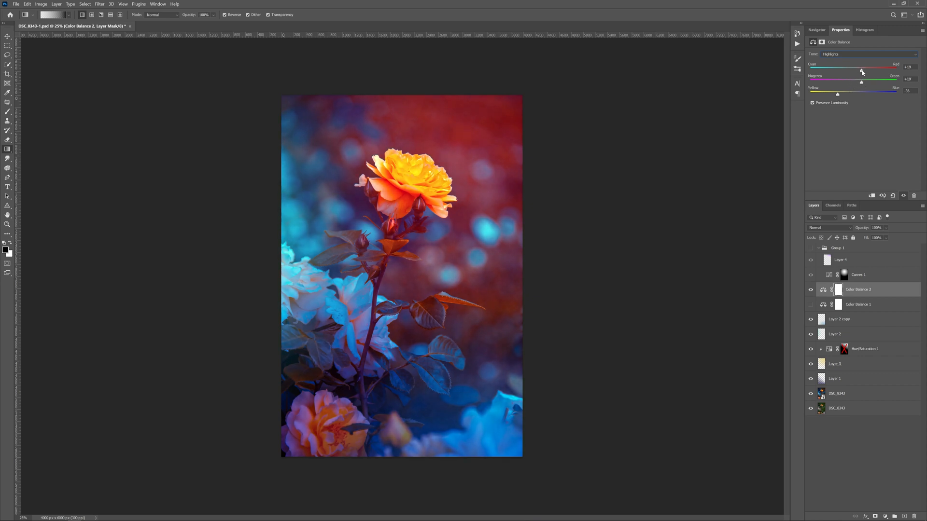
Compare the photo with and without the new Color Balance adjustment, delete it and show Color Balance 1 again
left_click(811, 290)
left_click(812, 291)
left_click(810, 290)
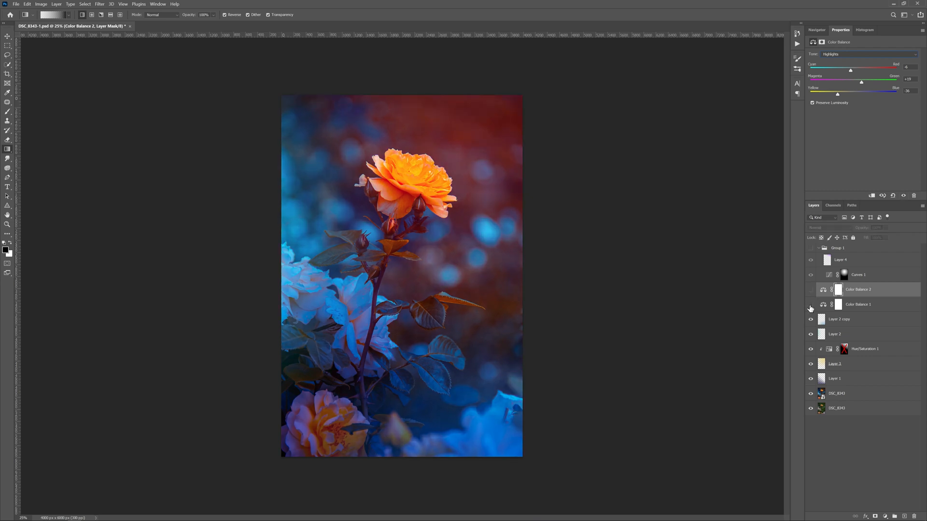
left_click(811, 305)
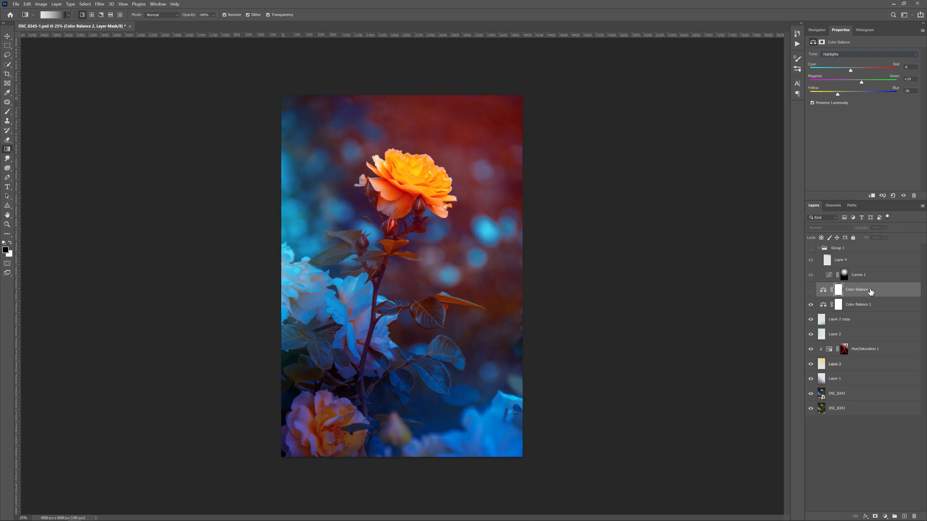
left_click_drag(890, 292, 913, 515)
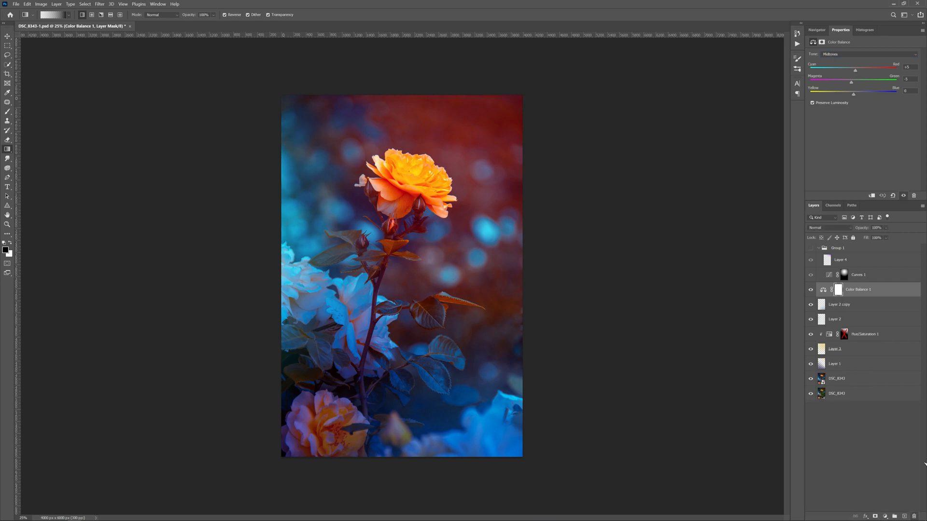
Examine Color Balance 1's highlights and shadows settings and compare the photo with the layer hidden and shown
left_click(867, 55)
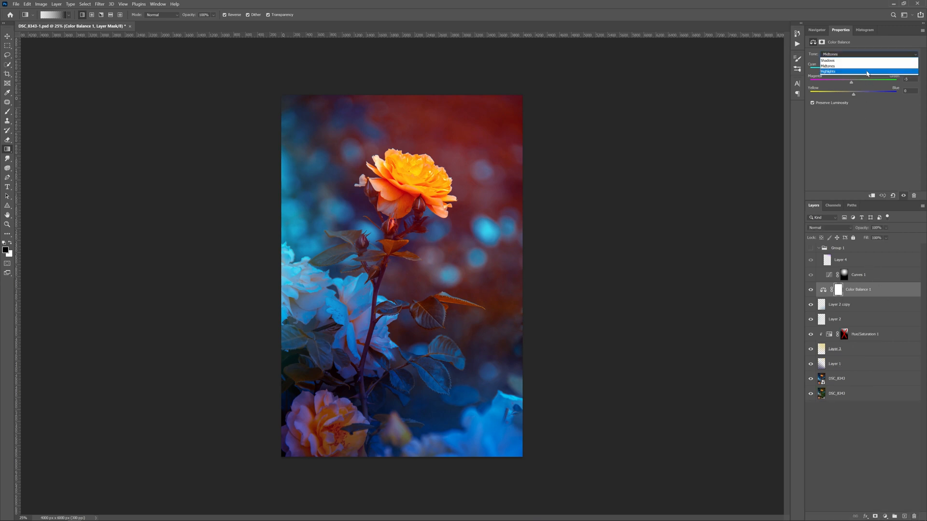
left_click(865, 71)
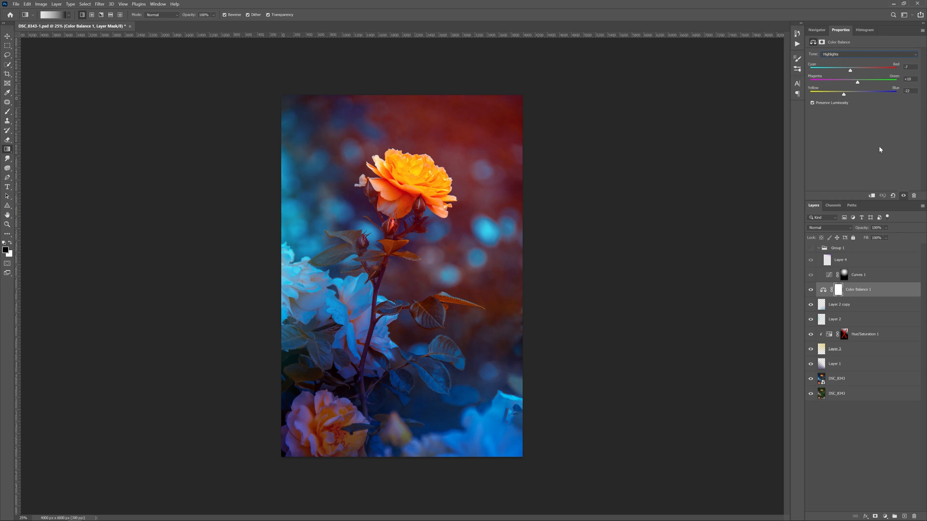
left_click(811, 292)
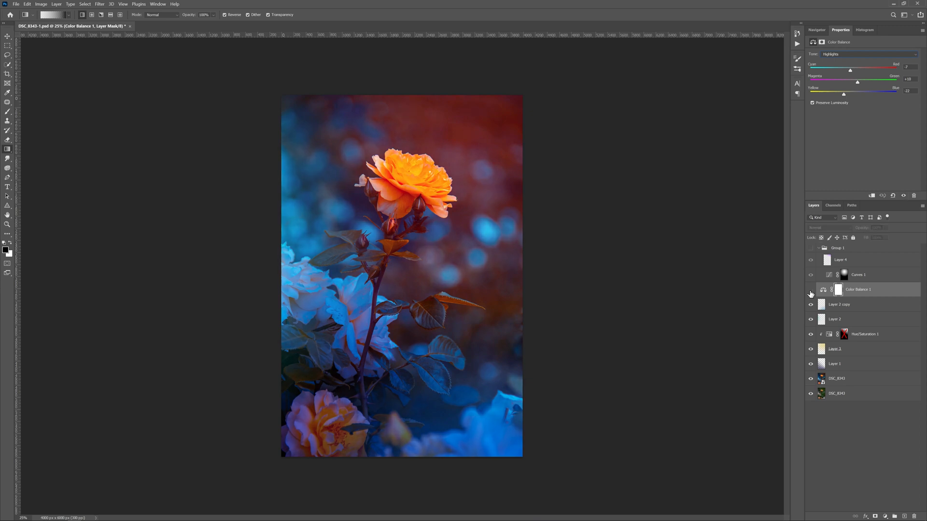
left_click(810, 291)
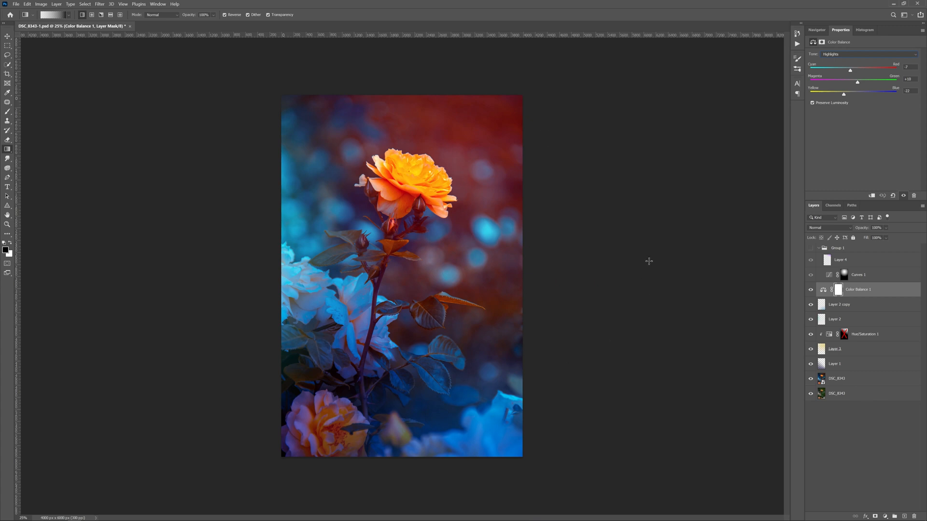
left_click(876, 53)
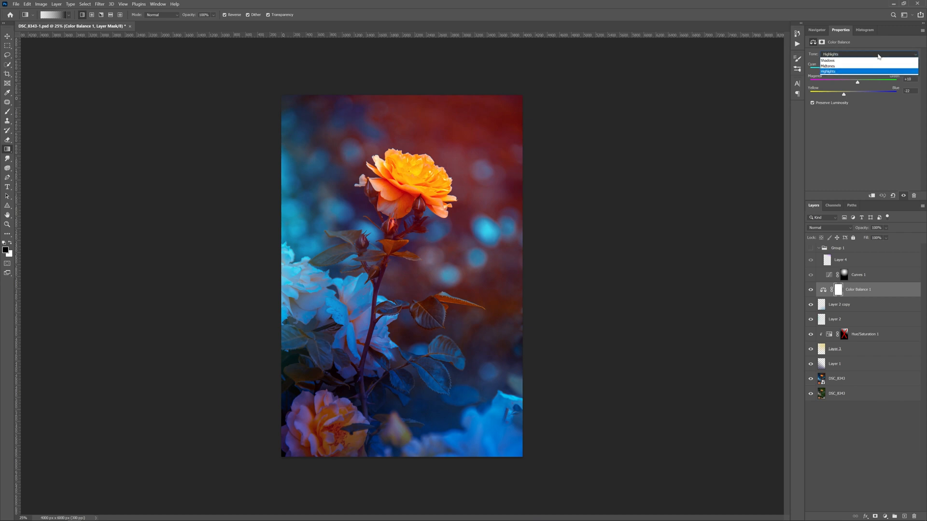
left_click(873, 60)
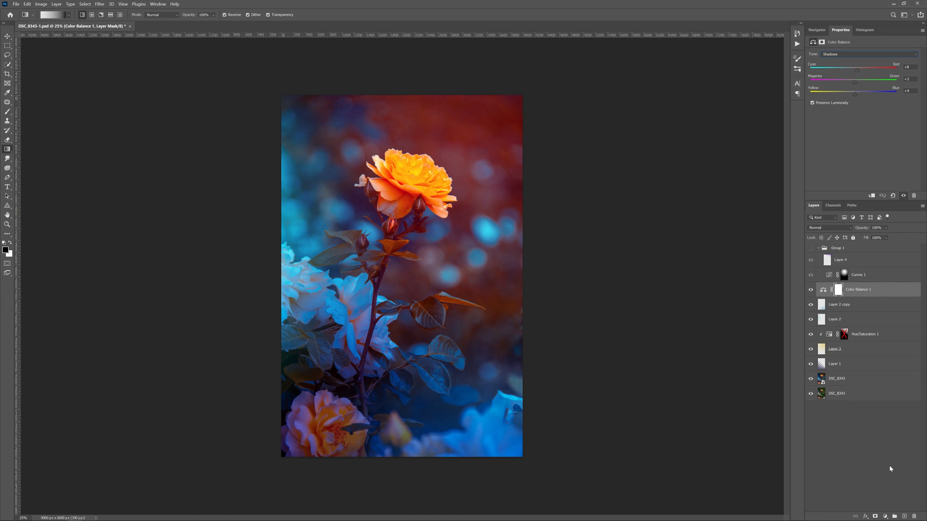
Try desaturating the photo with a Hue/Saturation adjustment at saturation -100 and delete the adjustment layer
left_click(885, 516)
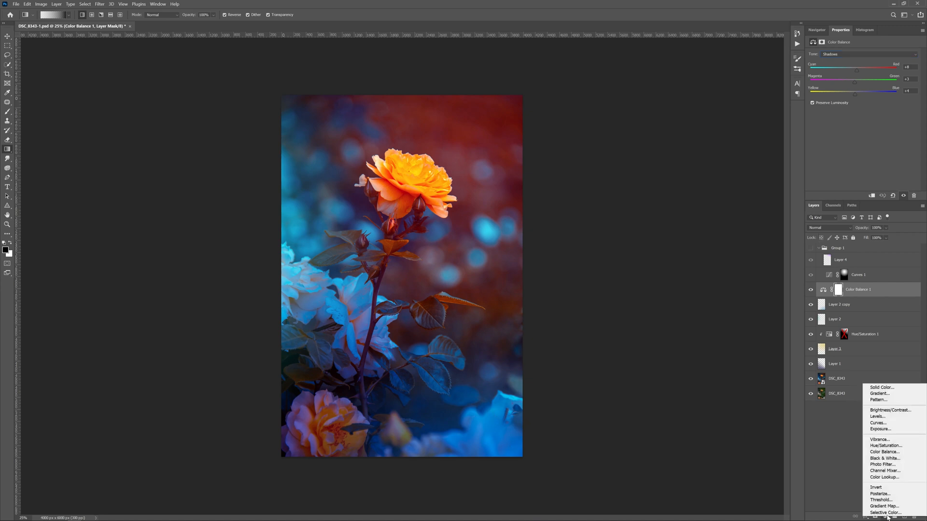
left_click(886, 445)
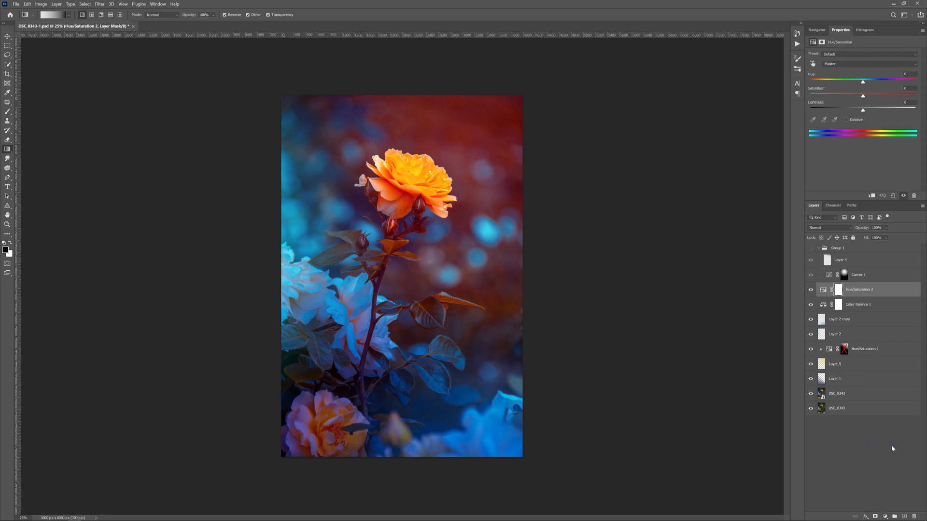
left_click_drag(864, 96, 790, 103)
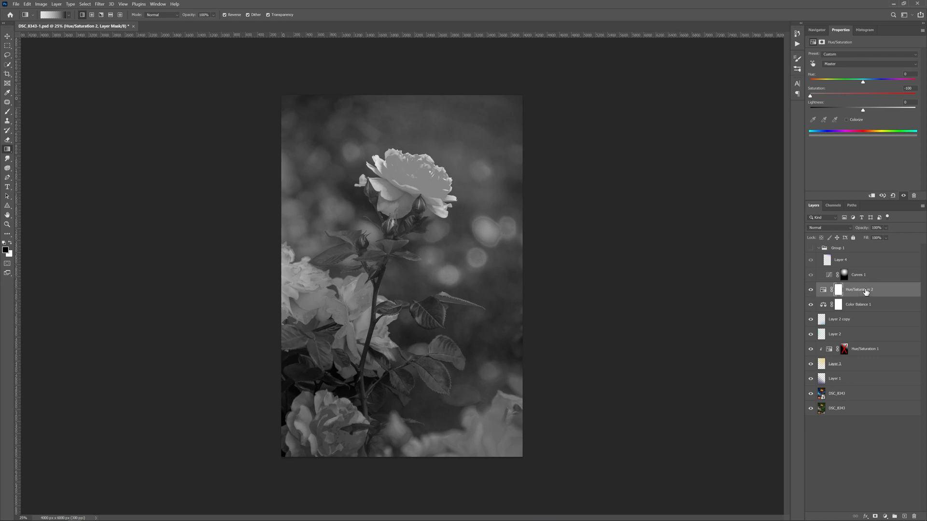
left_click_drag(883, 290, 913, 516)
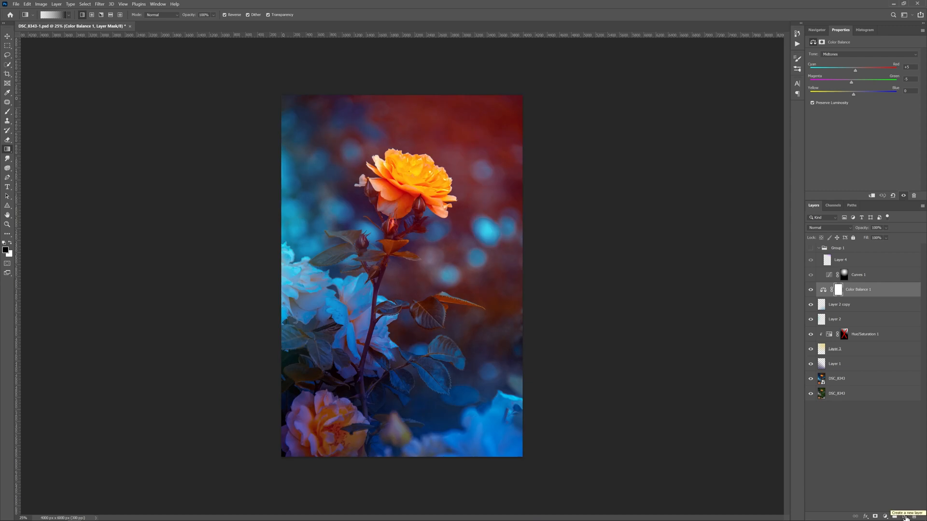
Undo adding an empty layer, try a Black & White adjustment with brighter reds above Color Balance 1 and delete it
left_click(905, 516)
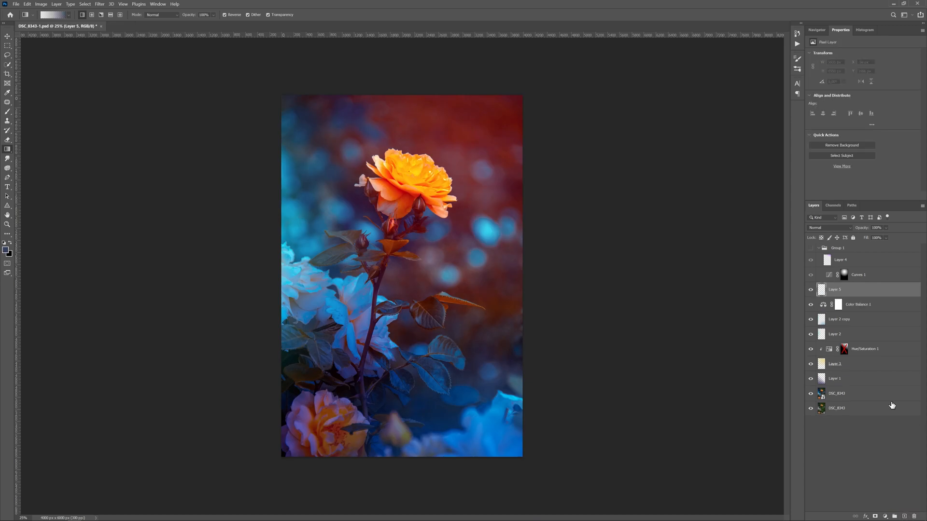
key("ctrl+z")
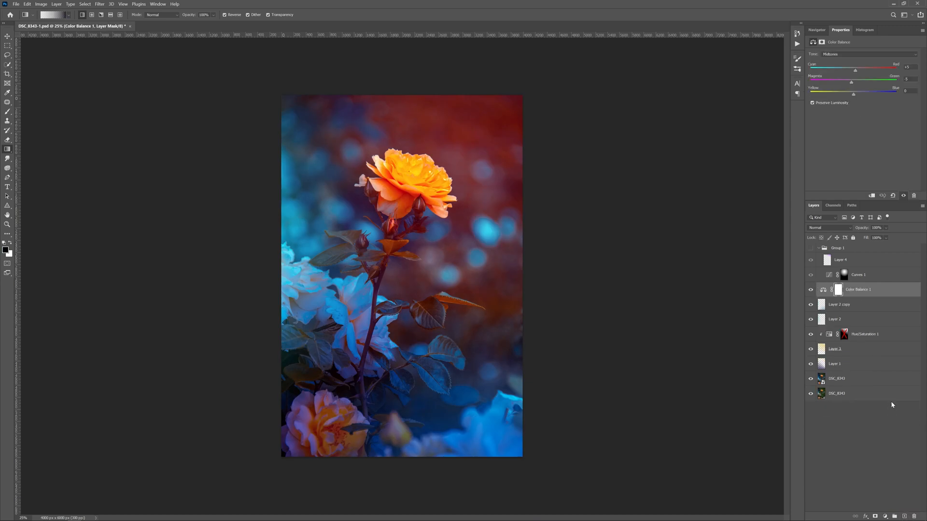
left_click(885, 516)
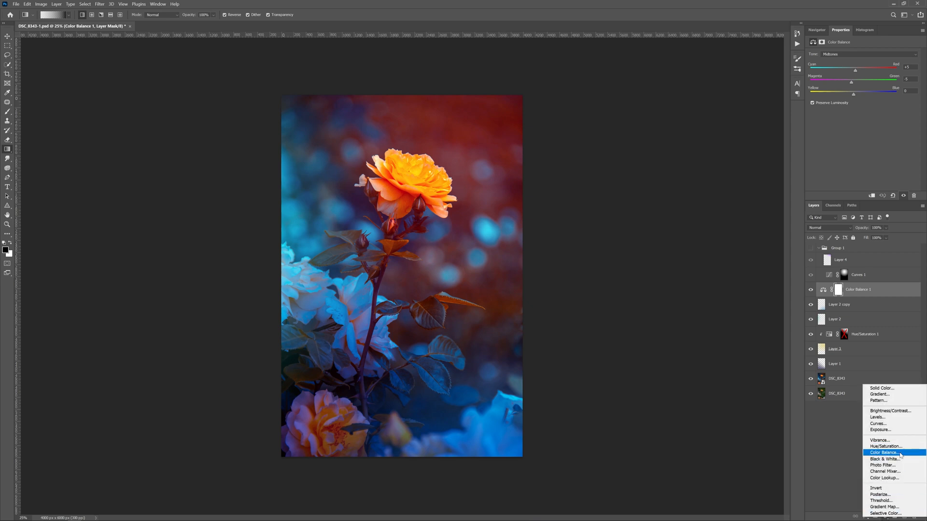
left_click(898, 460)
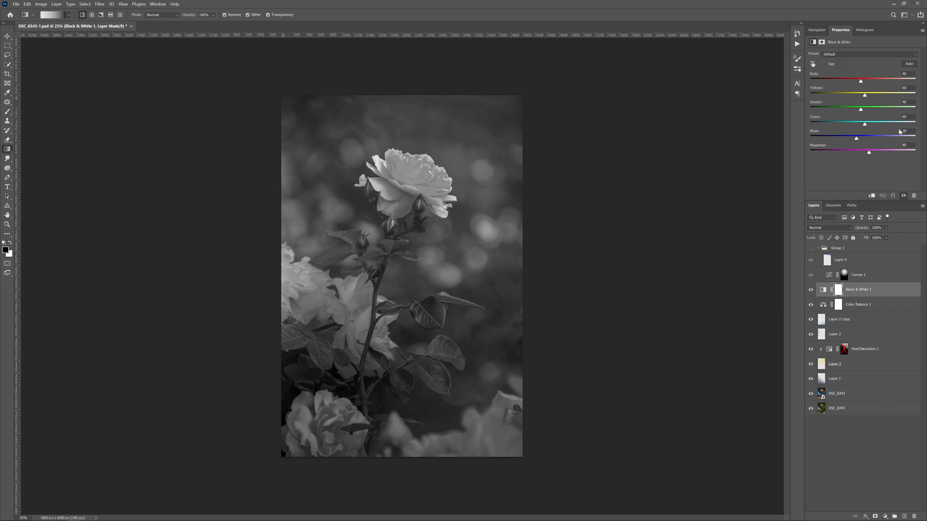
mouse_move(860, 85)
left_mouse_down()
mouse_move(876, 84)
mouse_move(853, 85)
mouse_move(873, 85)
mouse_move(865, 85)
left_mouse_up()
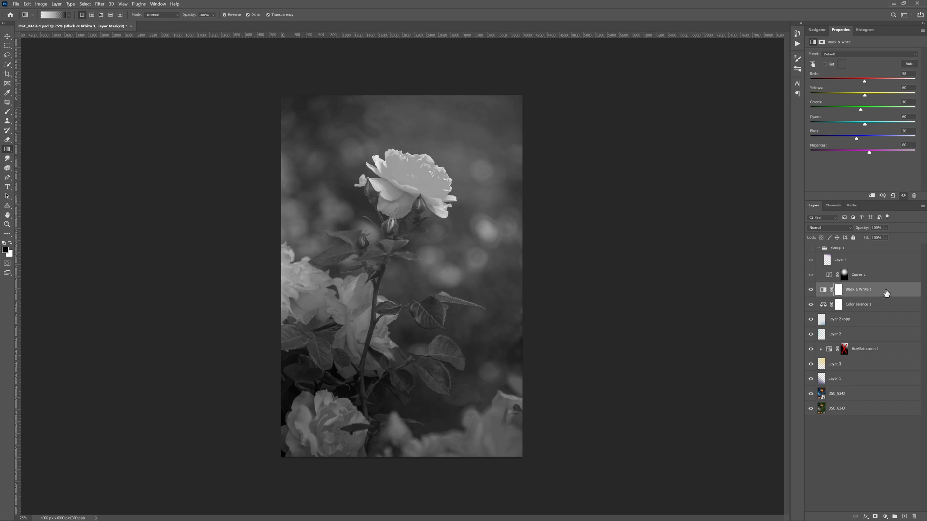
left_click_drag(885, 291, 914, 516)
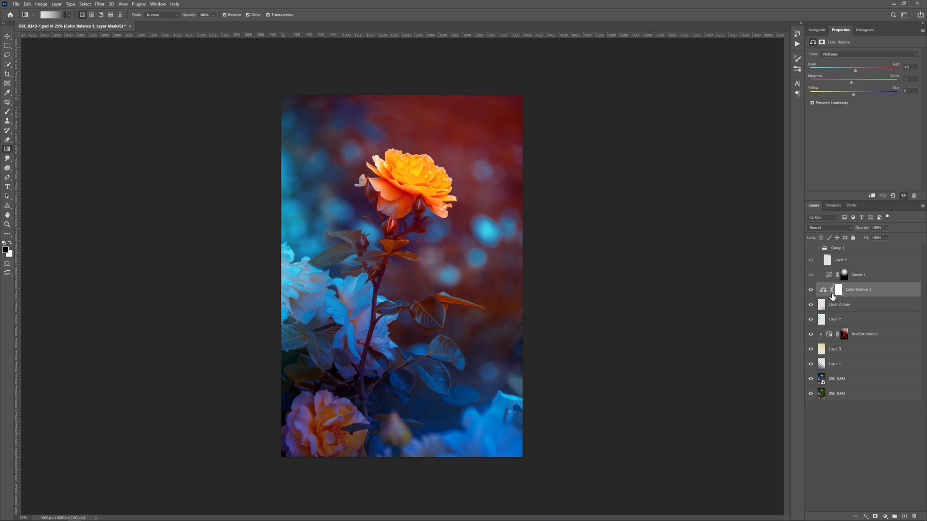
Show Curves 1, move it out of Group 1 so it sits above Color Balance 1, and hide Layer 4
right_click(482, 219)
left_click(535, 188)
left_click(852, 273)
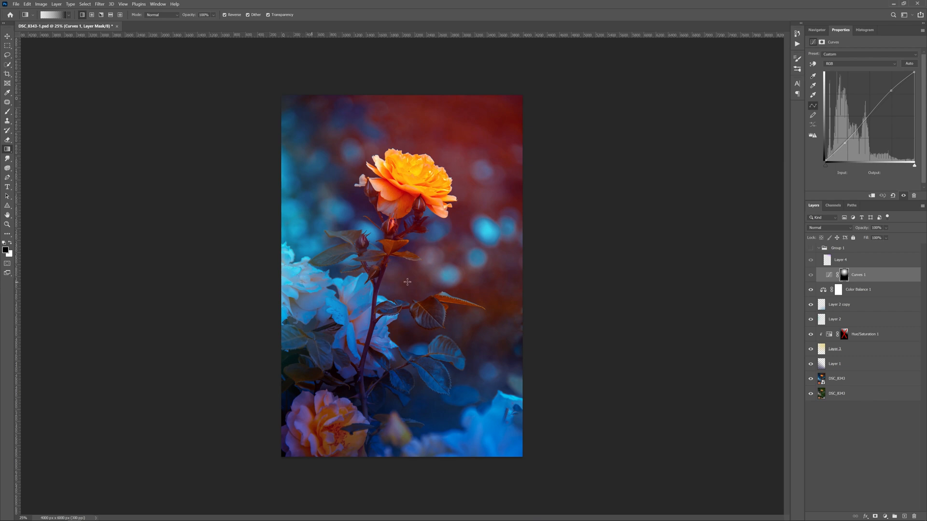
left_click(811, 275)
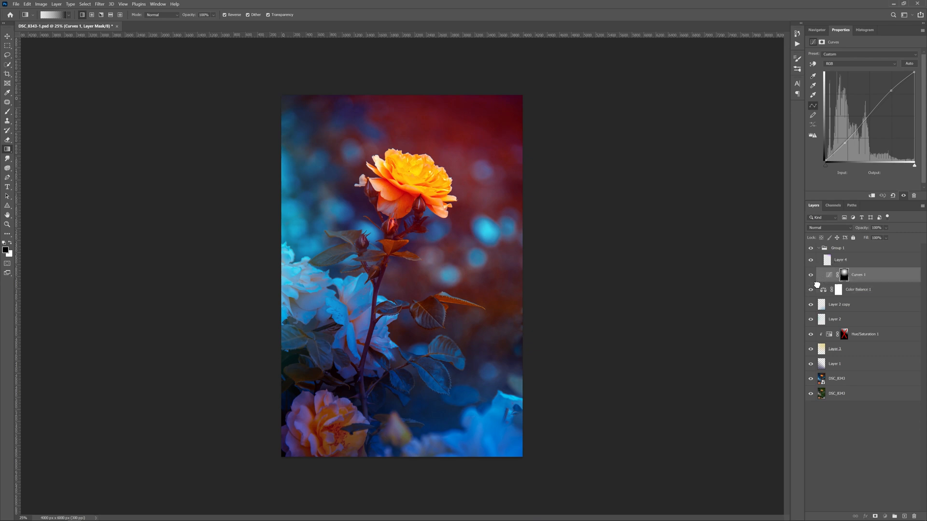
left_click(816, 284, "alt")
left_click(811, 260)
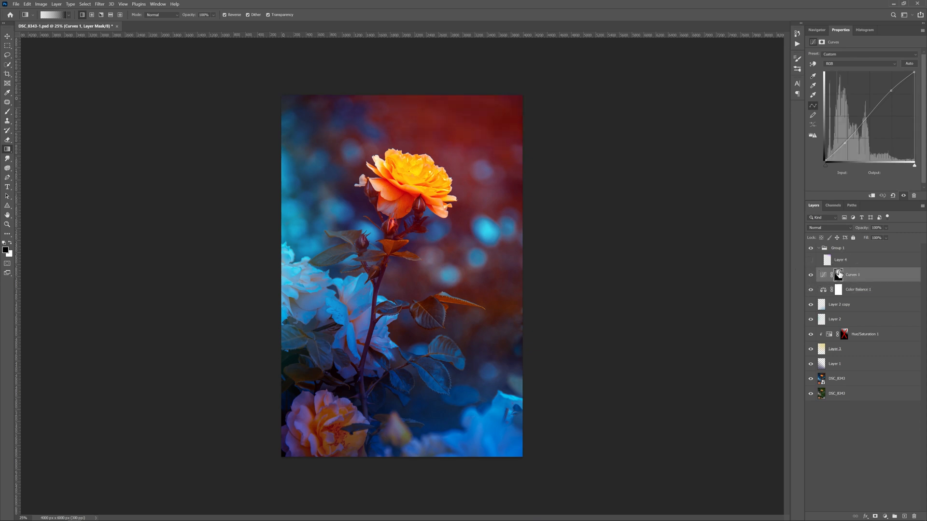
Examine the mask and curve settings of Curves 1, then hide the layer for comparison
left_click(838, 275)
left_click(865, 275)
left_click(838, 275)
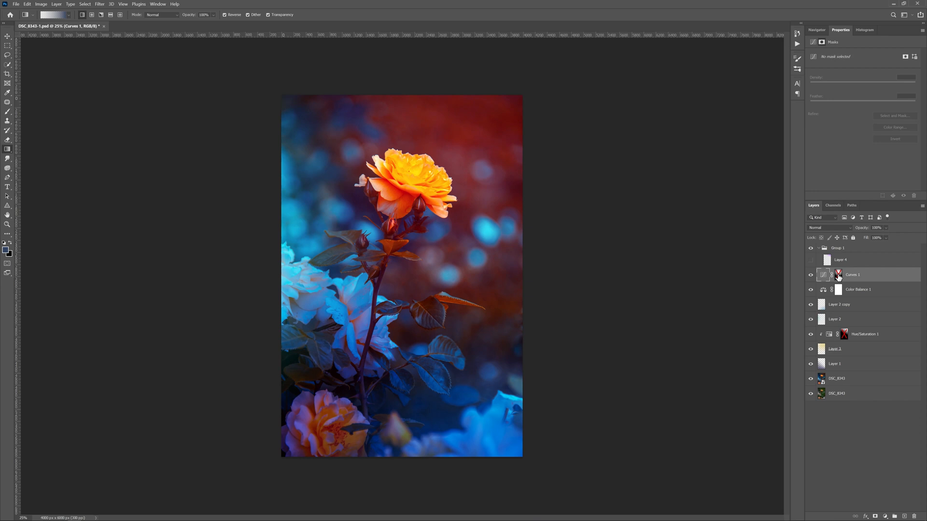
left_click(823, 275)
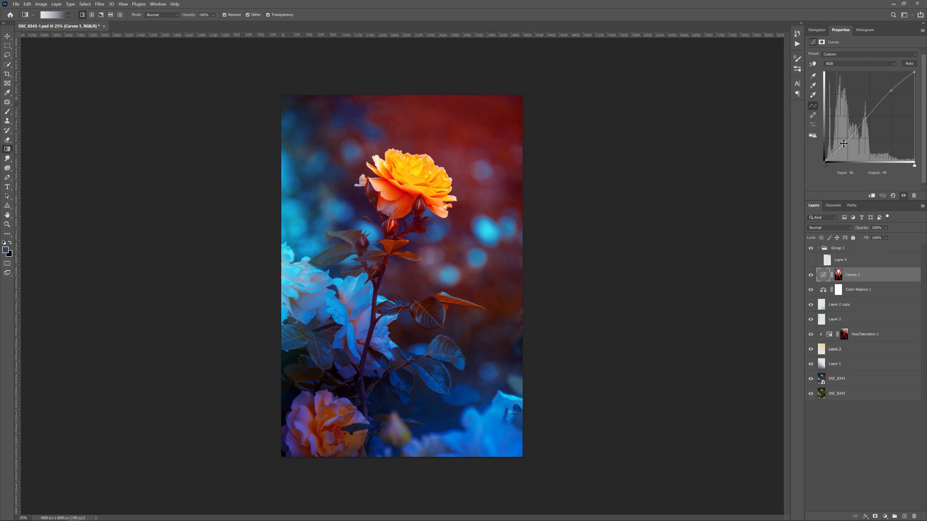
left_click(811, 274)
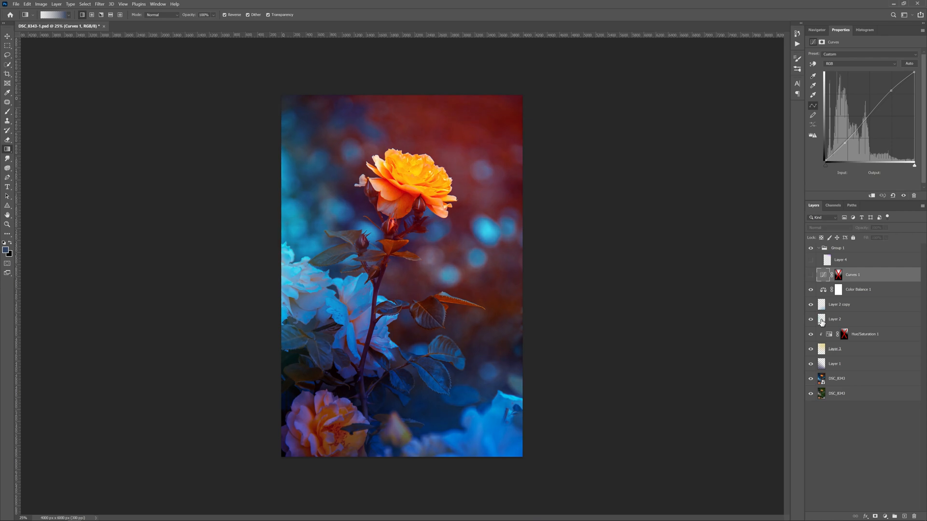
Try a Curves adjustment with shadows at input 43, output 26 and highlights at input 198, output 202, and delete it
left_click(885, 516)
left_click(889, 425)
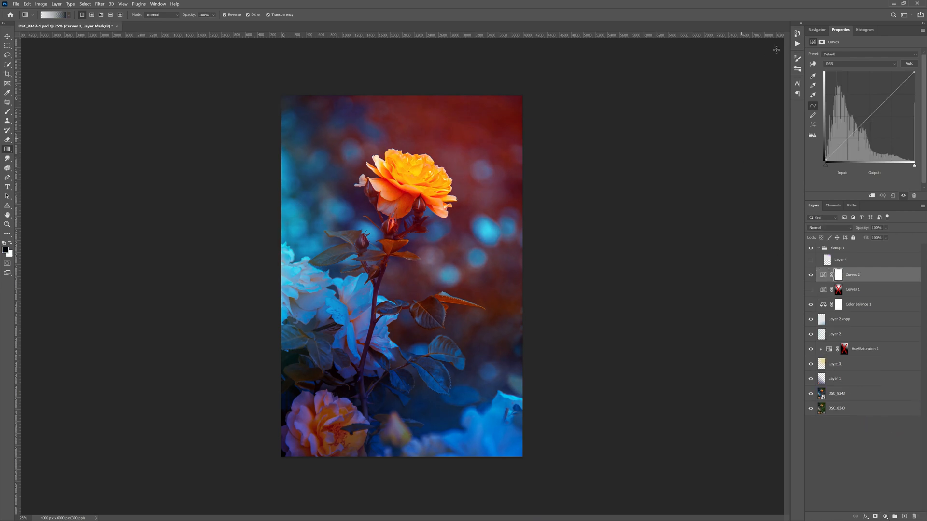
left_click_drag(846, 139, 840, 151)
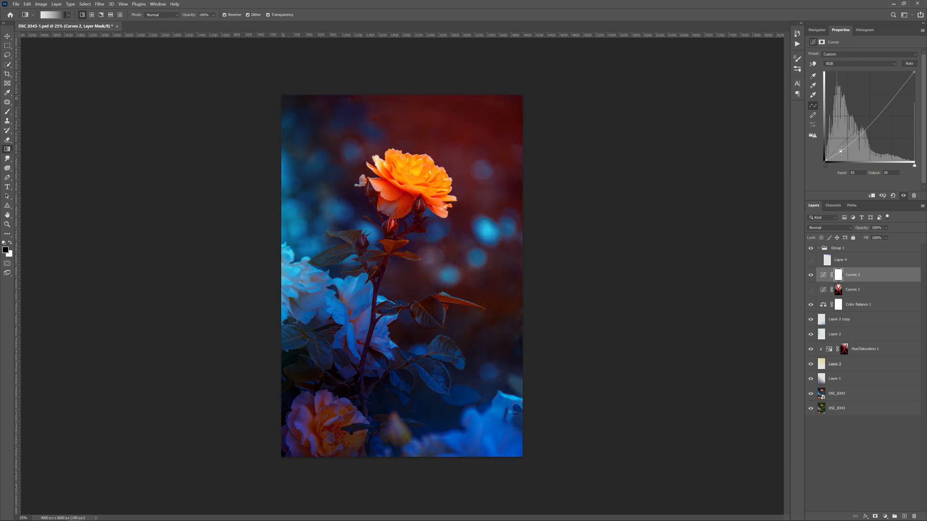
left_click_drag(885, 102, 894, 90)
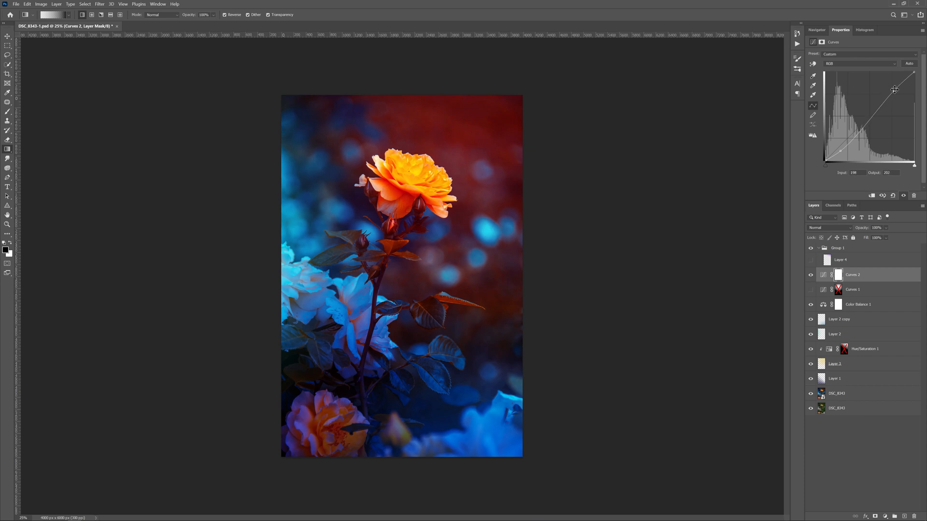
left_click_drag(902, 276, 912, 516)
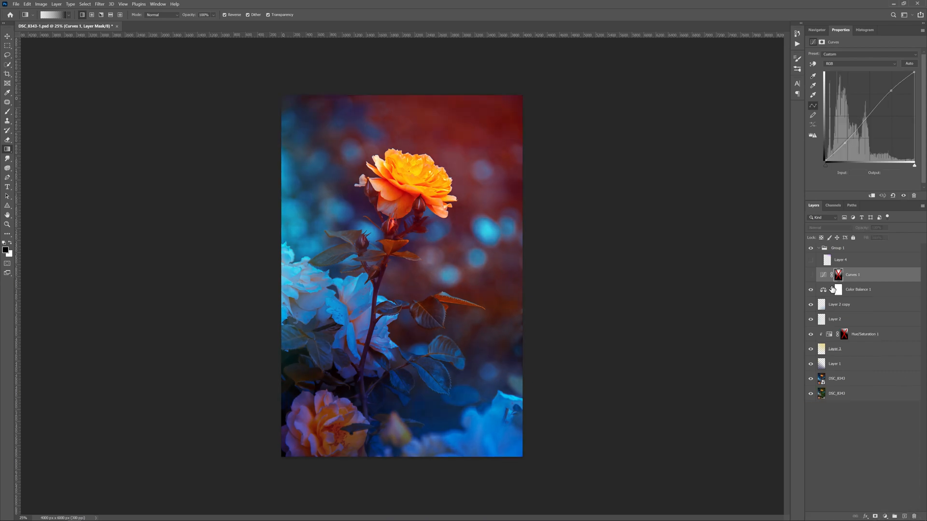
Show Curves 1 again, move Layer 4 out of Group 1 above it, and leave Layer 4 visible after comparing the photo without it
left_click(811, 275)
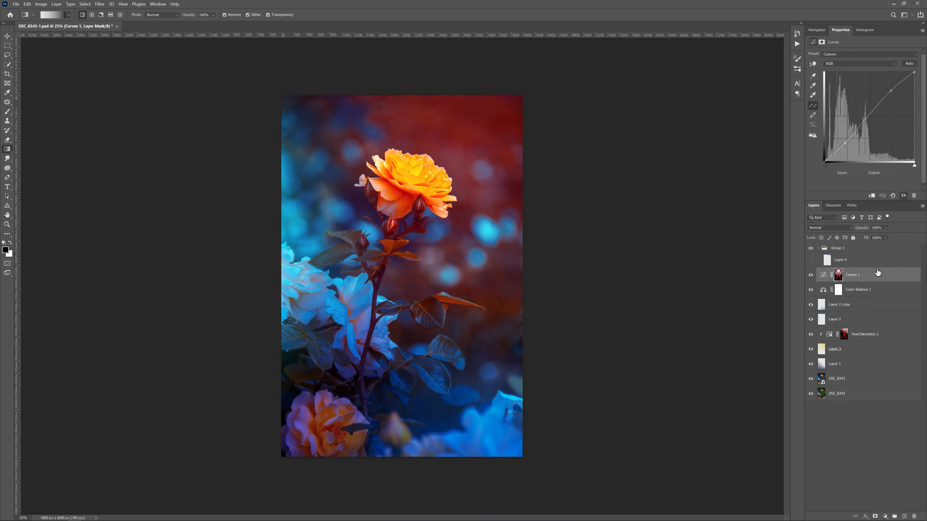
left_click(838, 275)
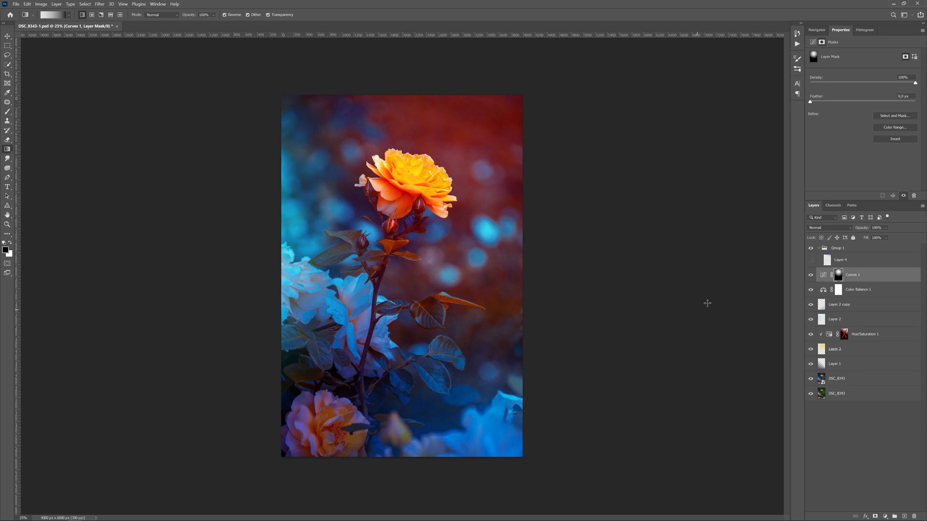
left_click(827, 261)
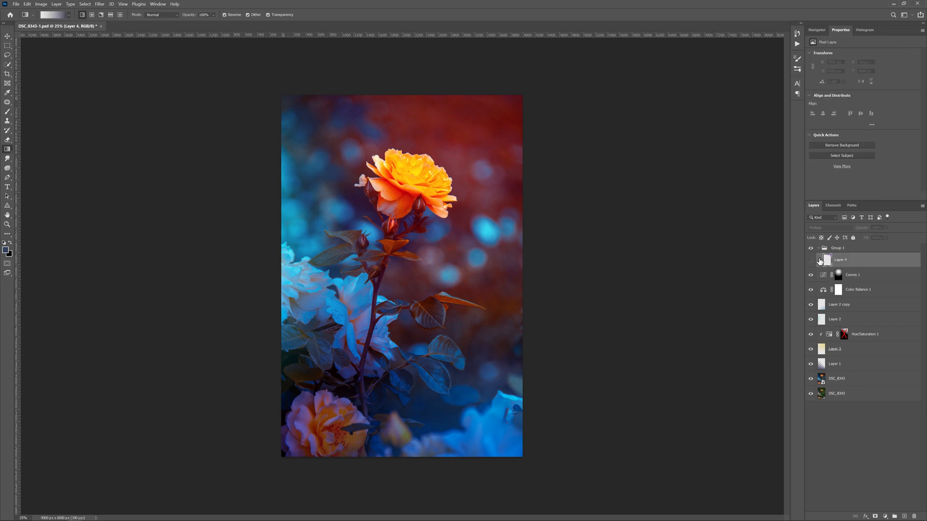
left_click(811, 261)
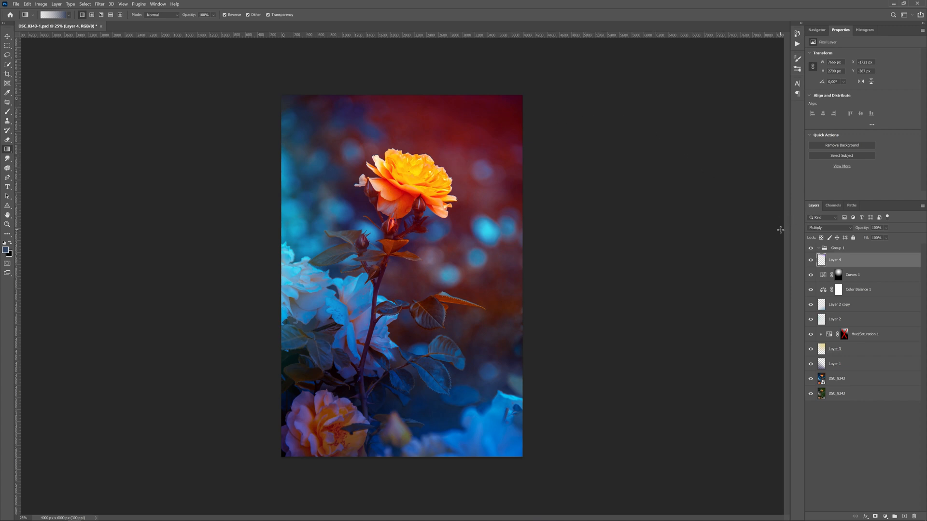
left_click(811, 261)
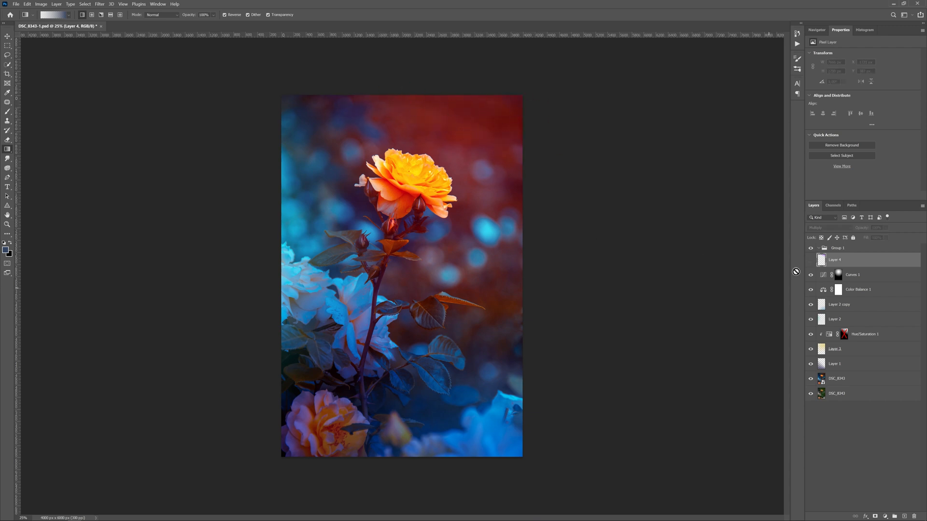
left_click(811, 260)
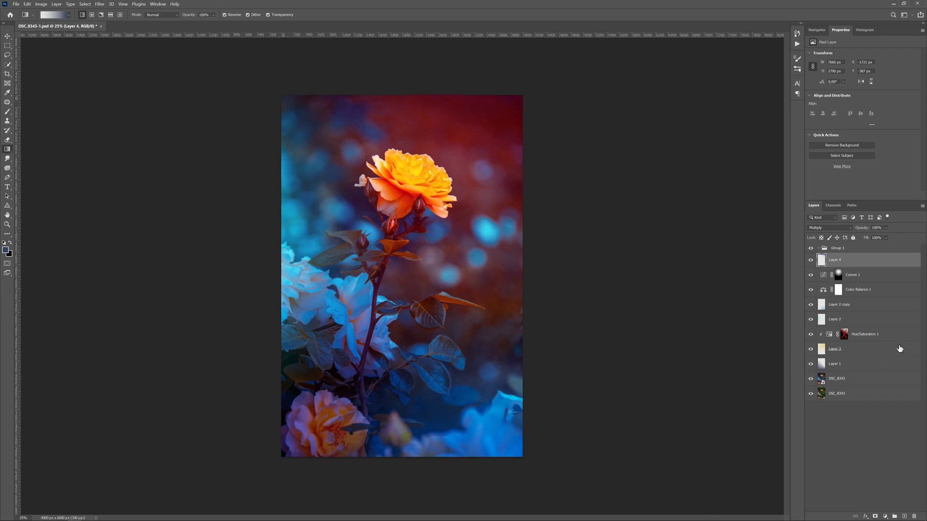
Add a Curves adjustment above Layer 4 and lower the RGB curve's midtones and white point to mute the highlights
left_click(884, 515)
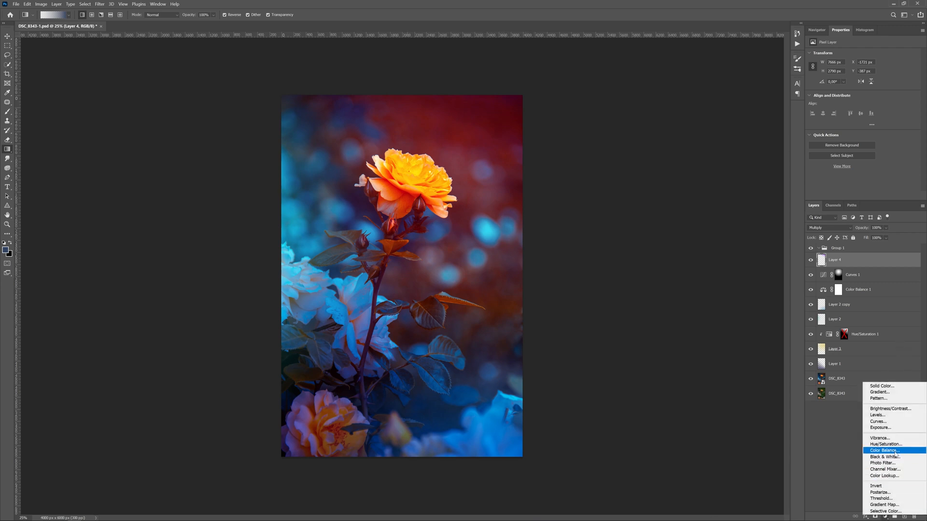
left_click(900, 424)
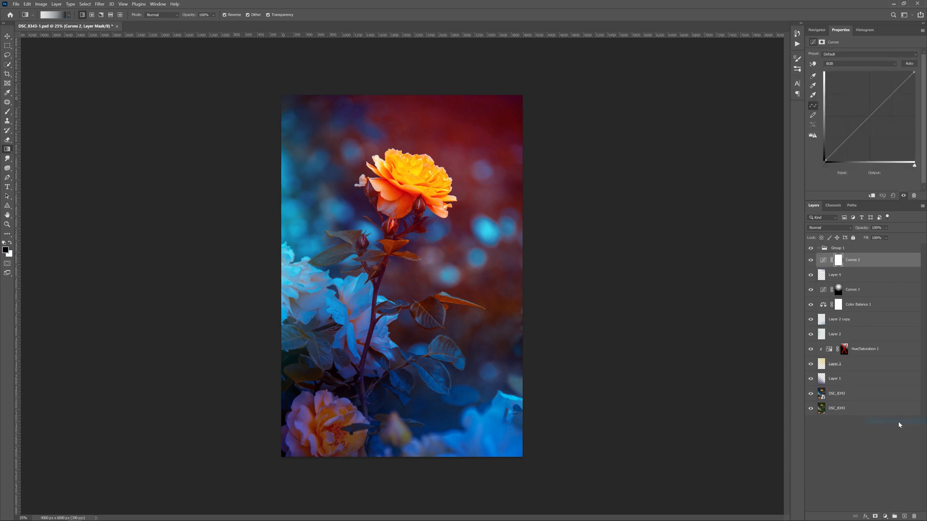
left_click_drag(874, 112, 875, 119)
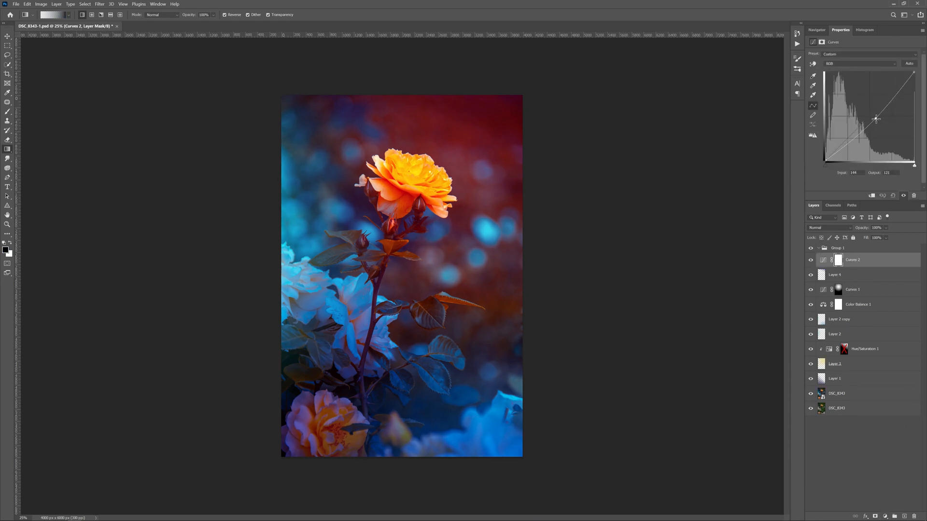
left_click(913, 71)
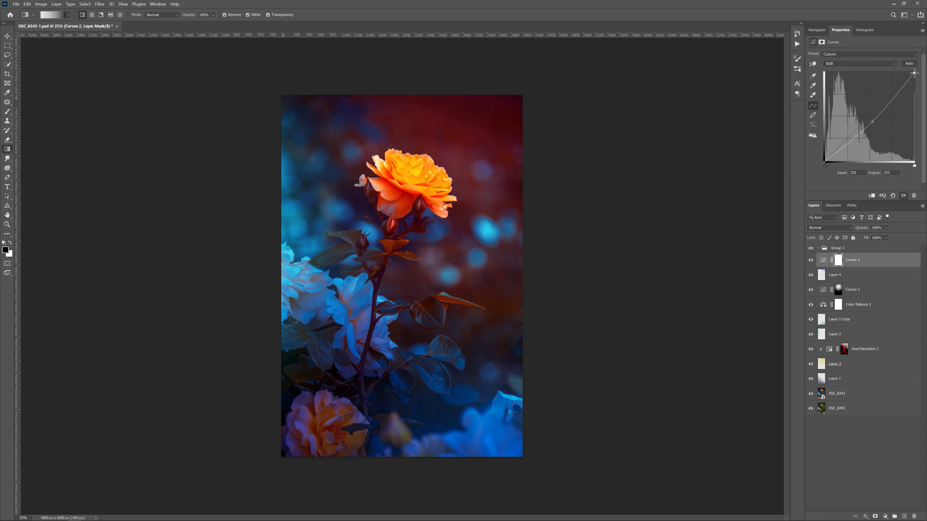
left_click_drag(914, 72, 914, 84)
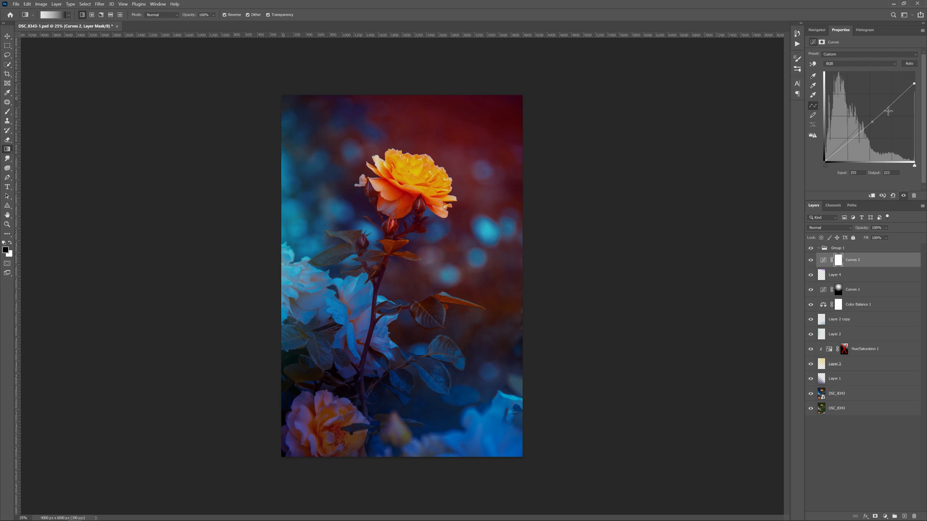
left_click_drag(872, 123, 870, 124)
left_click_drag(914, 74, 918, 81)
left_click(825, 160)
left_click_drag(825, 159, 813, 168)
In the Blue channel of Curves 2, lift the black point and lower the white point to output 226
left_click(850, 65)
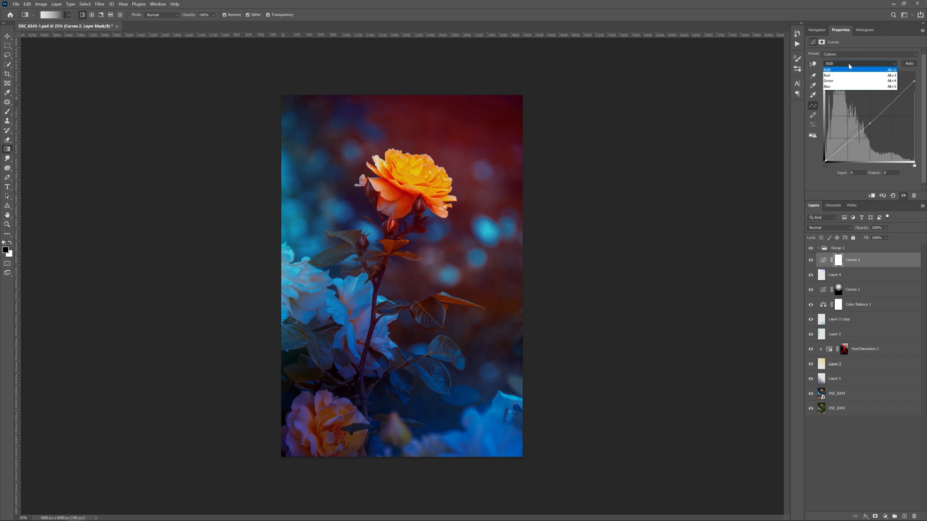
left_click(826, 87)
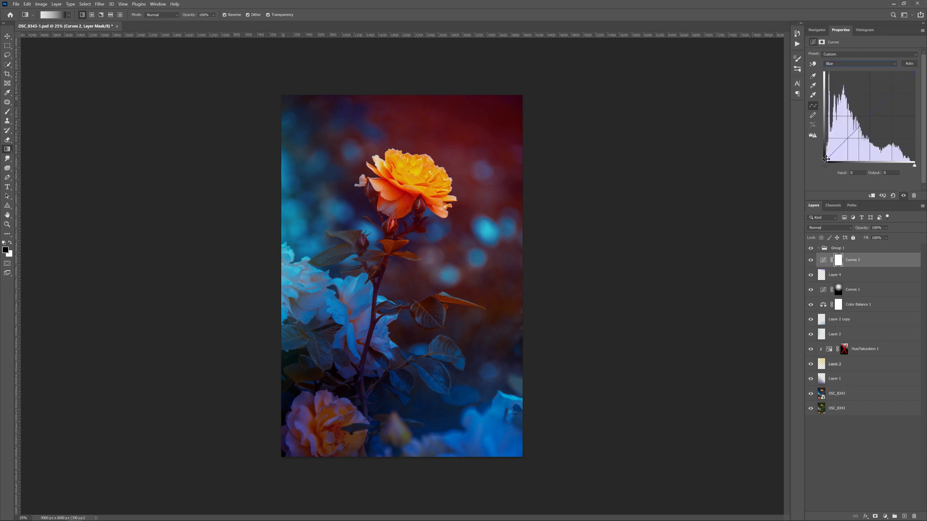
left_click_drag(826, 160, 782, 146)
left_click_drag(913, 73, 923, 85)
Compare the photo with Curves 2 hidden and shown
left_click(811, 260)
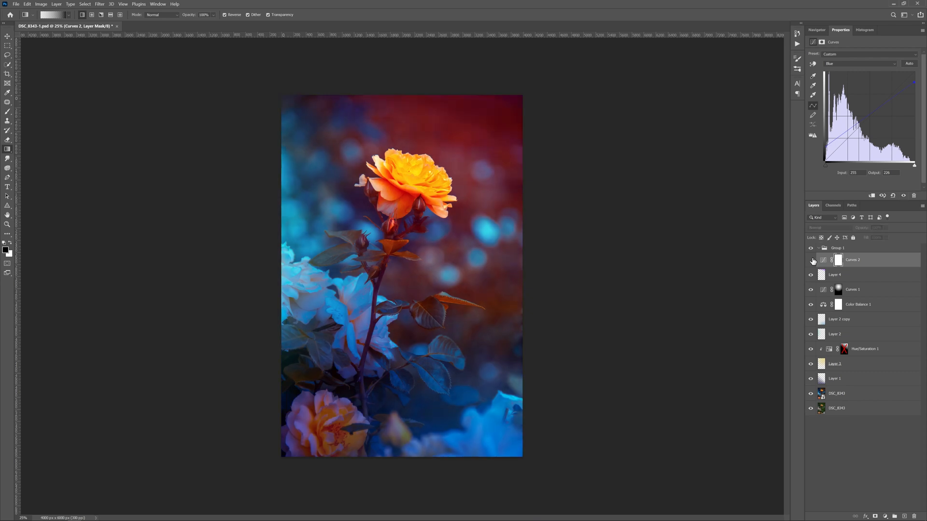
left_click(811, 260)
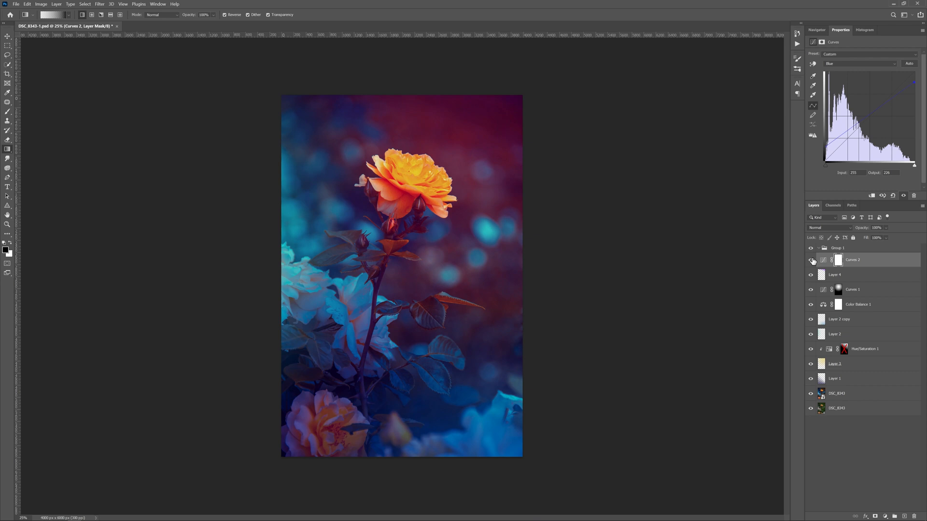
left_click(811, 260)
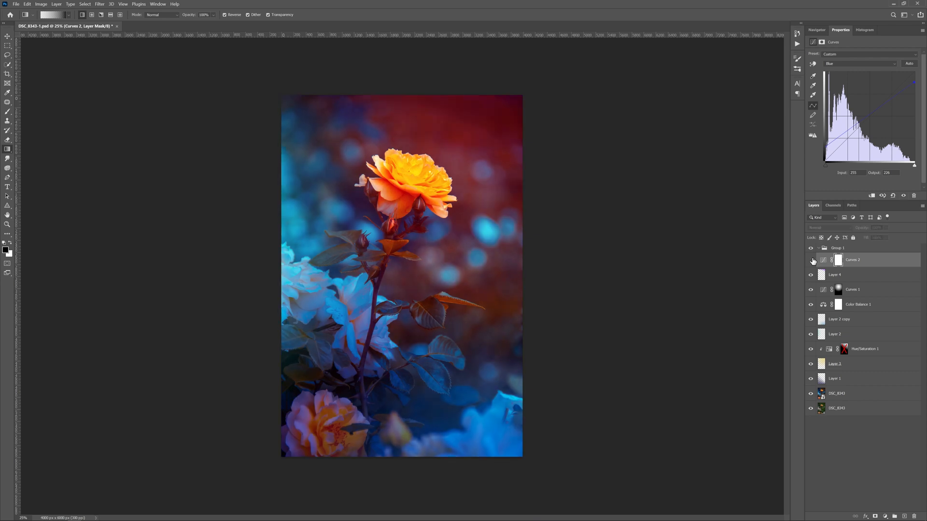
left_click(811, 260)
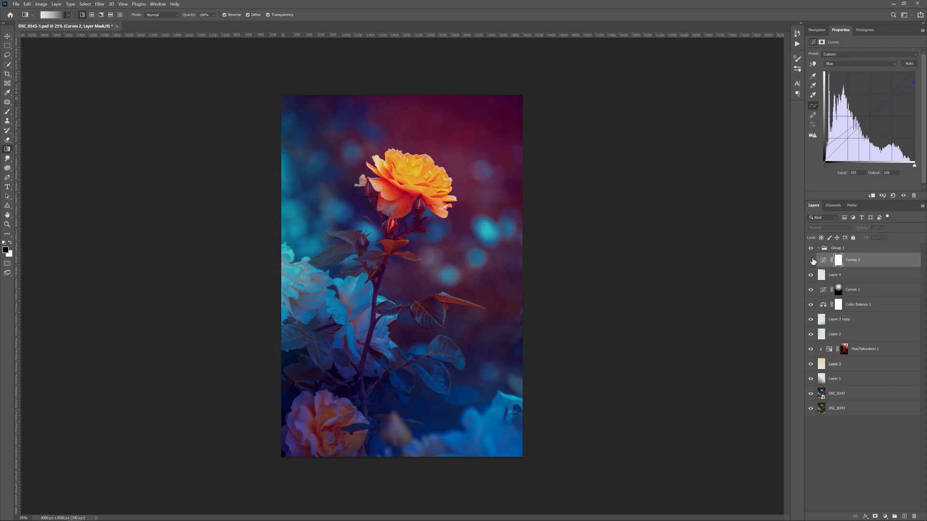
left_click(812, 260)
left_click(811, 260)
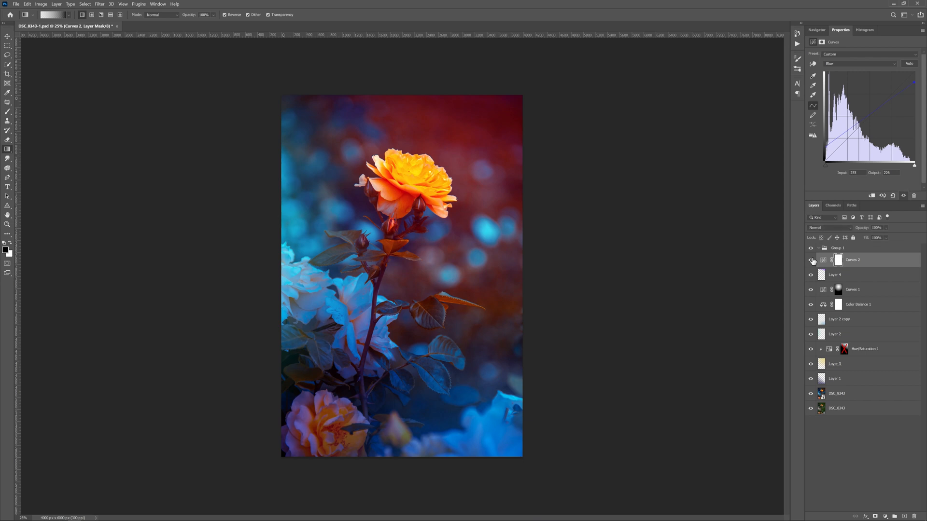
Set the opacity of Curves 2 to 47% and compare the photo with the layer hidden and shown
left_click(882, 236)
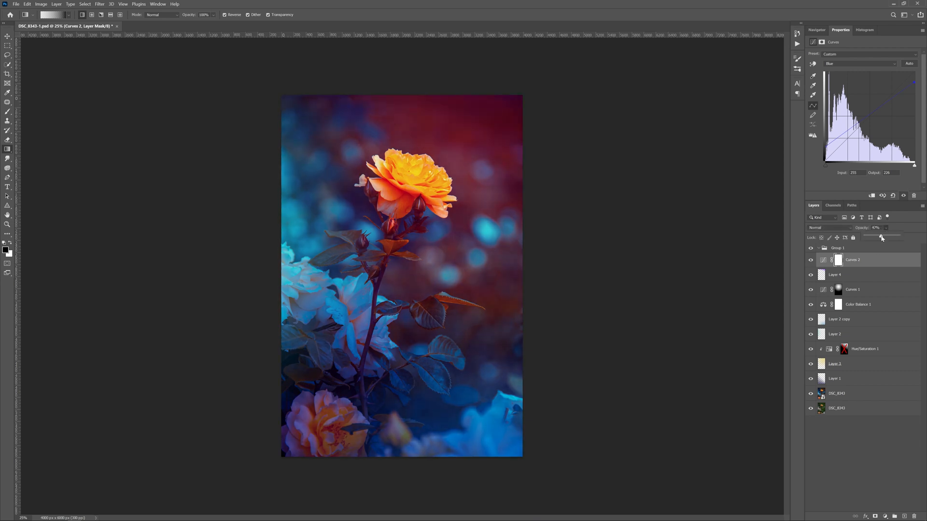
left_click(812, 260)
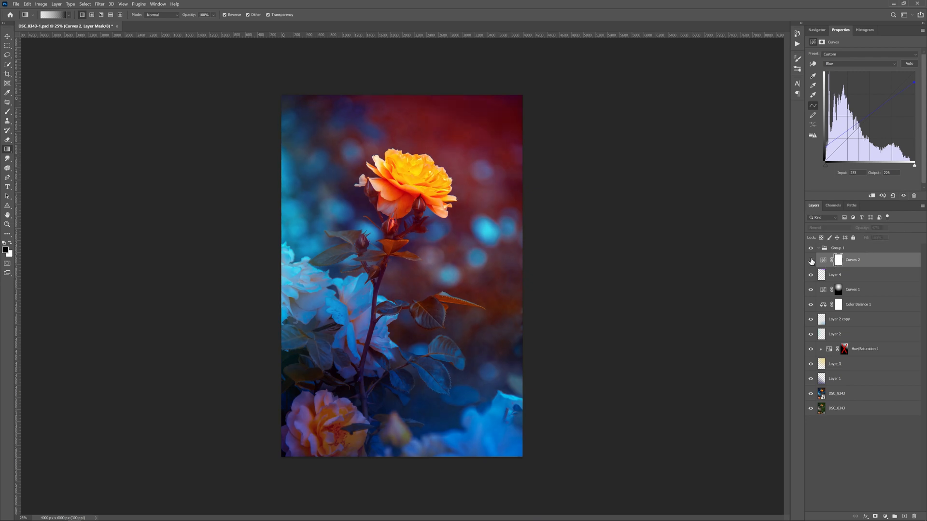
left_click(810, 261)
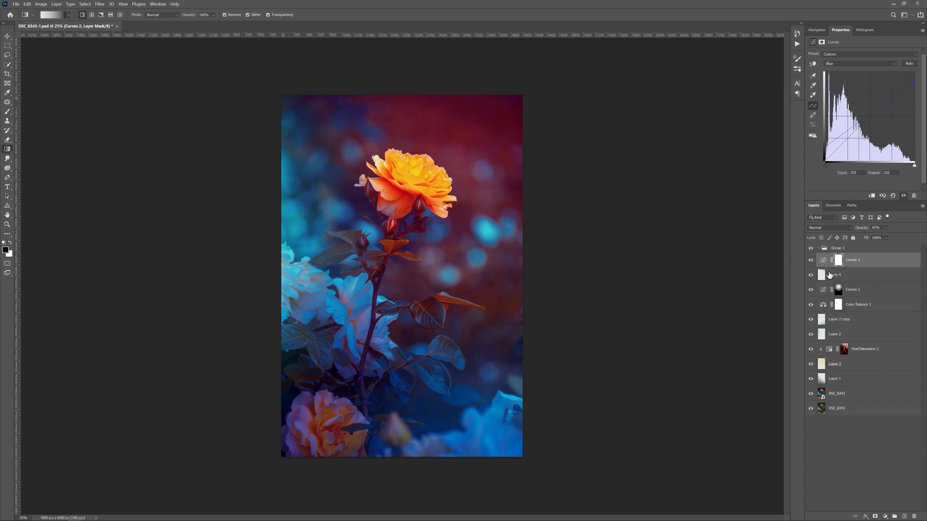
Move all layers from Curves 2 down to Layer 1 into Group 1
left_click(855, 381, "shift")
left_click_drag(856, 382, 861, 252)
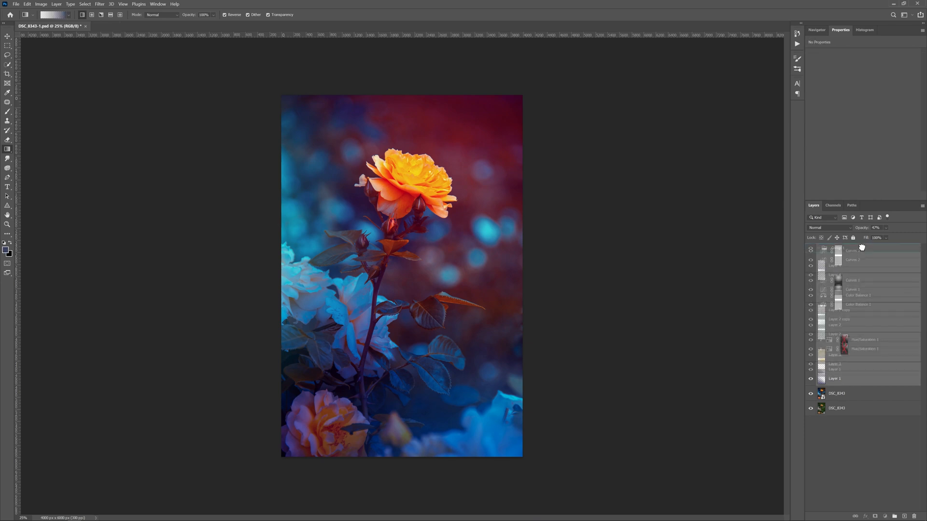
left_click(863, 249)
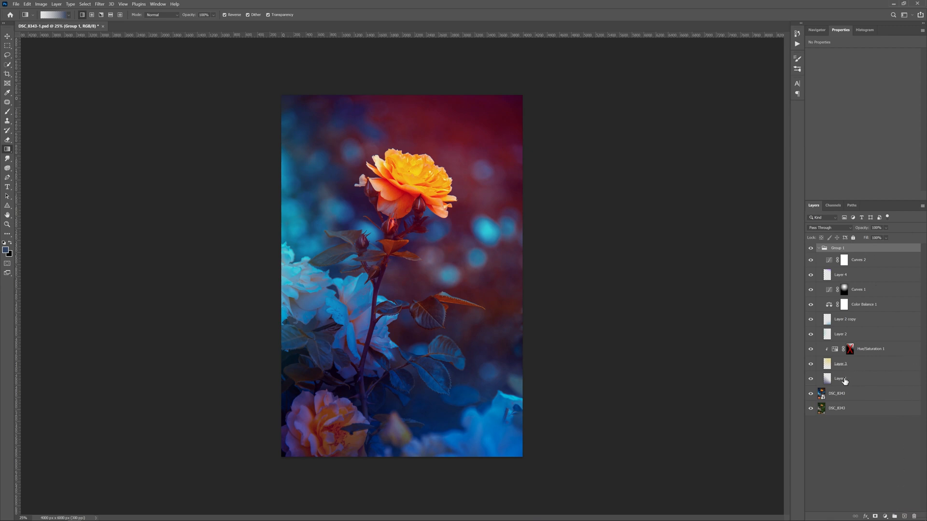
Compare the photo without Group 1 and without the upper DSC_8343 layer, show both again, and collapse the group
left_click(810, 248)
left_click(810, 248)
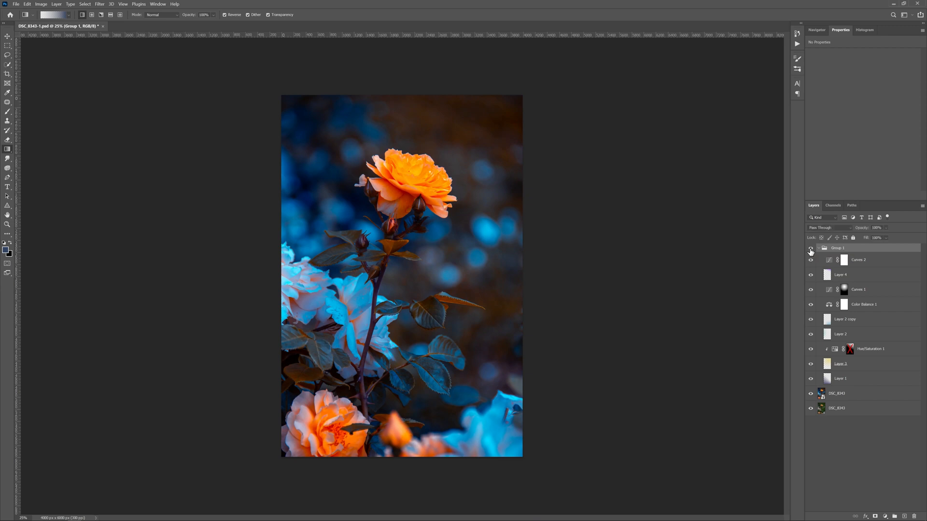
left_click(810, 395)
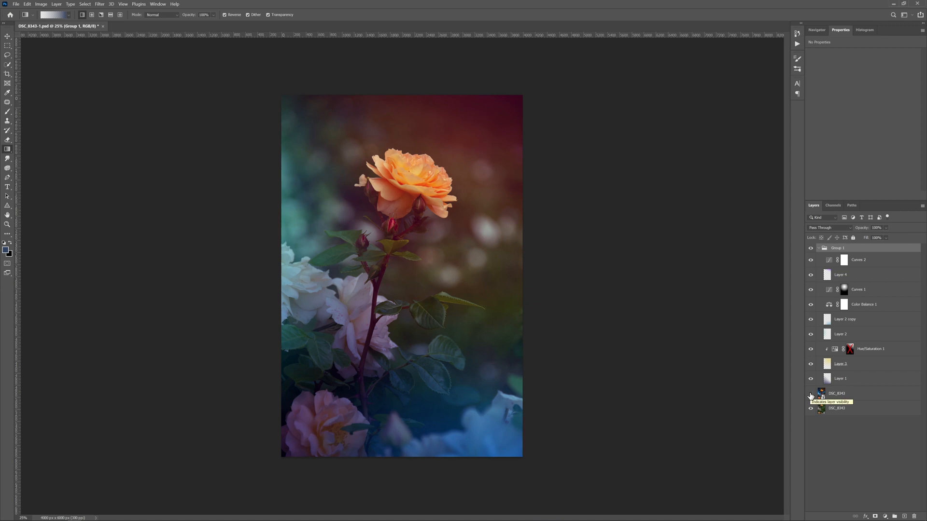
left_click(810, 394)
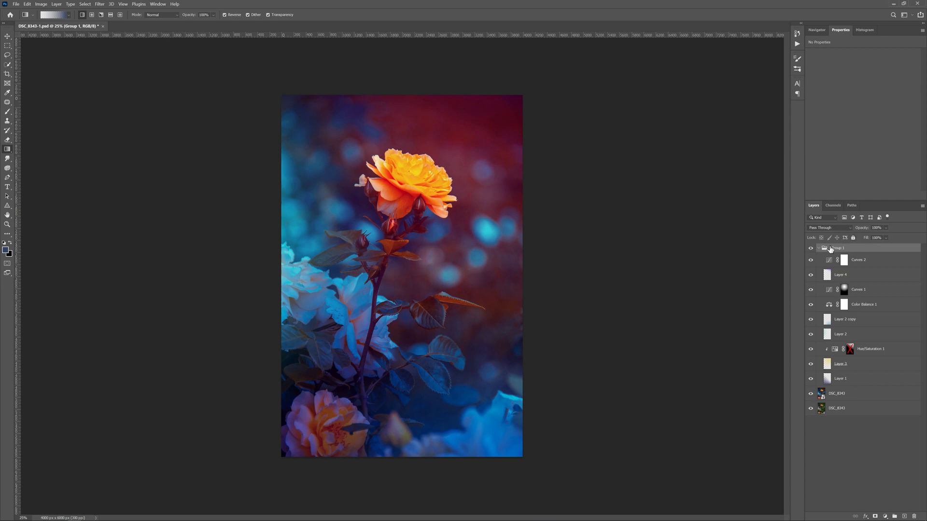
left_click(819, 248)
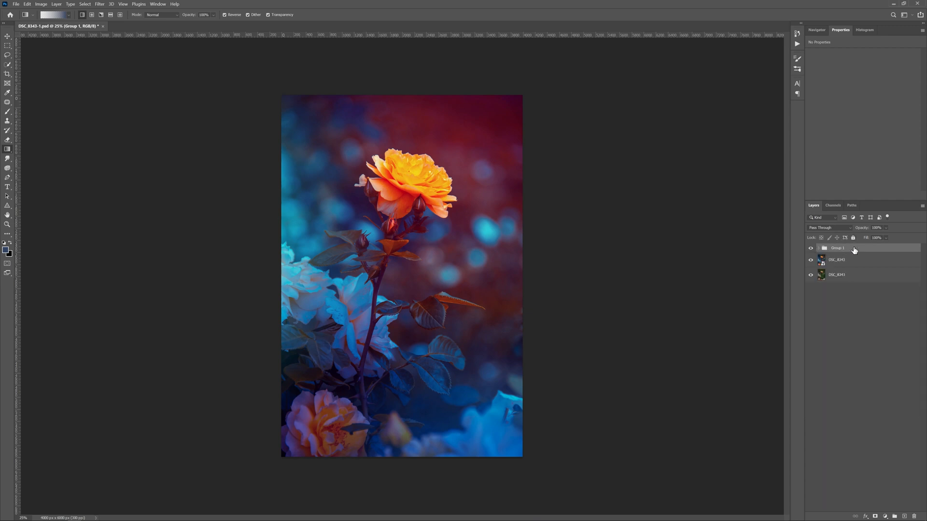